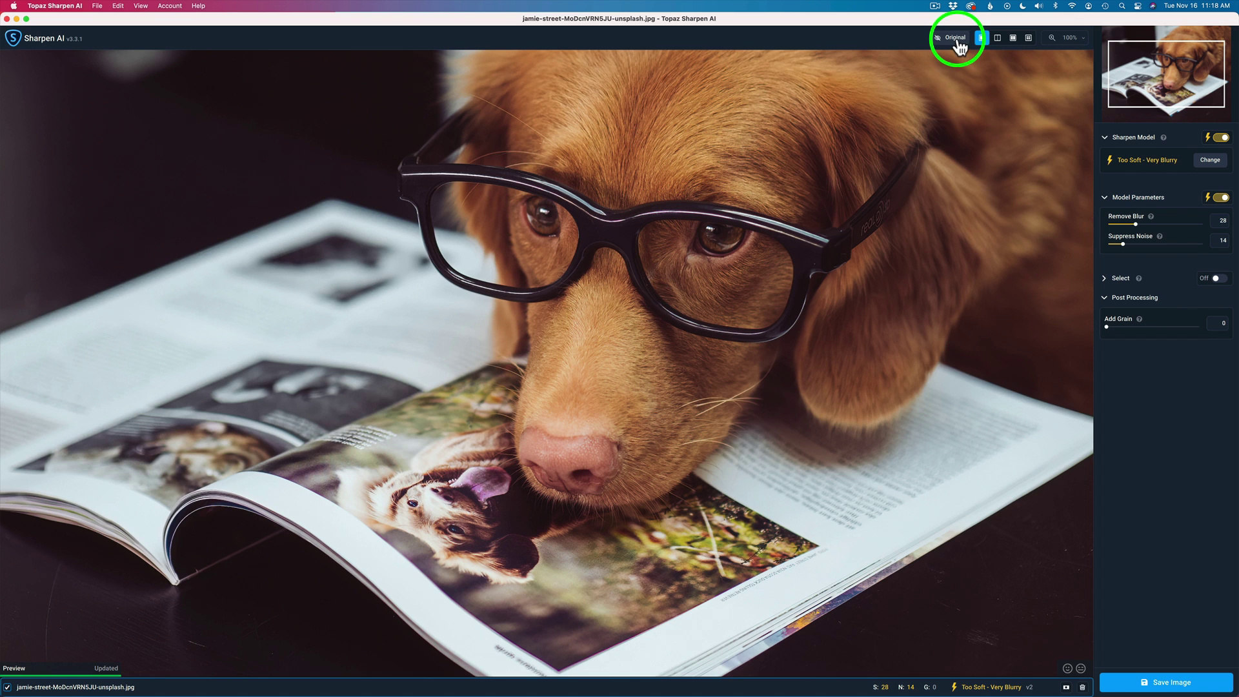
# Compare the sharpened preview with the original image and switch to the four-pane model comparison view.
pyautogui.click(957, 39)
pyautogui.click(958, 40)
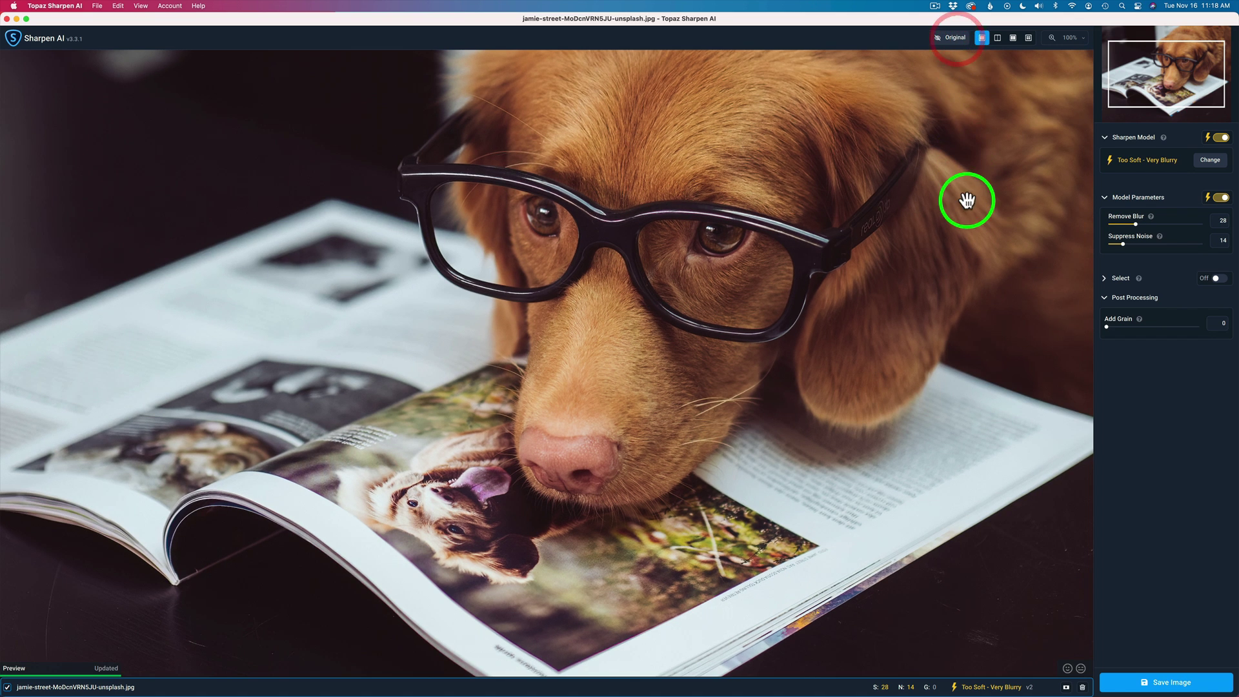
pyautogui.click(1030, 39)
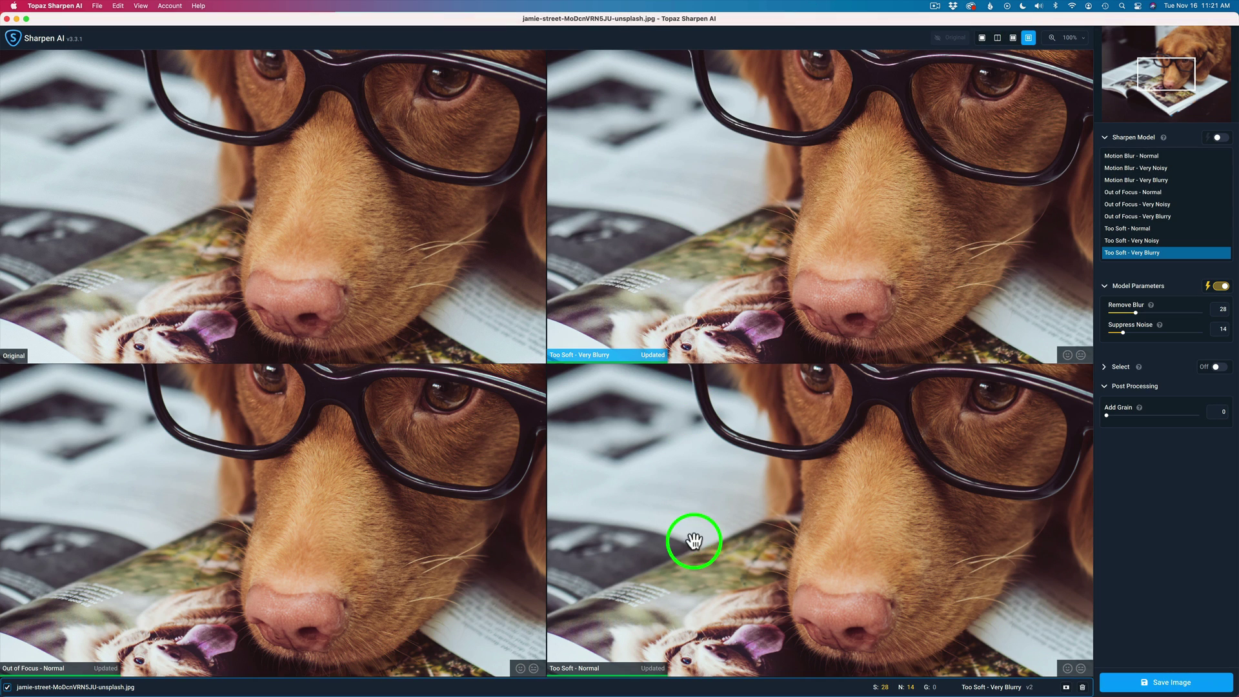
# Change the Too Soft - Normal comparison pane to the Too Soft - Very Noisy model and return to the single-image view.
pyautogui.click(721, 518)
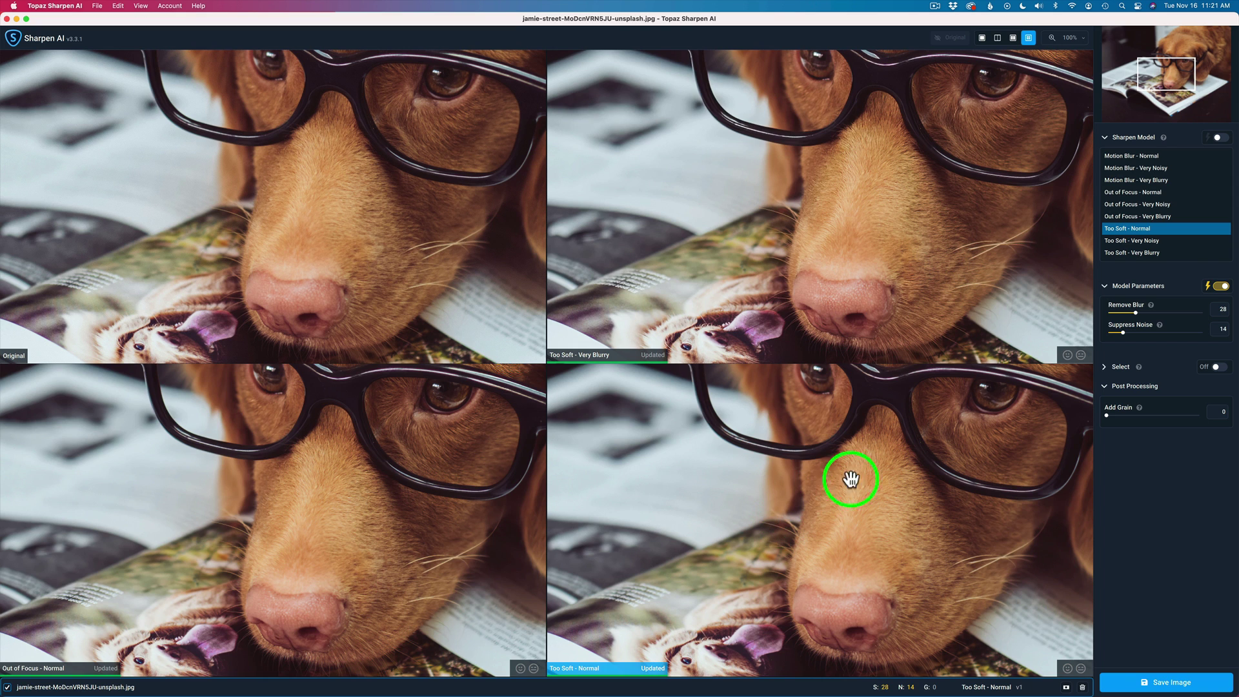
pyautogui.click(1151, 241)
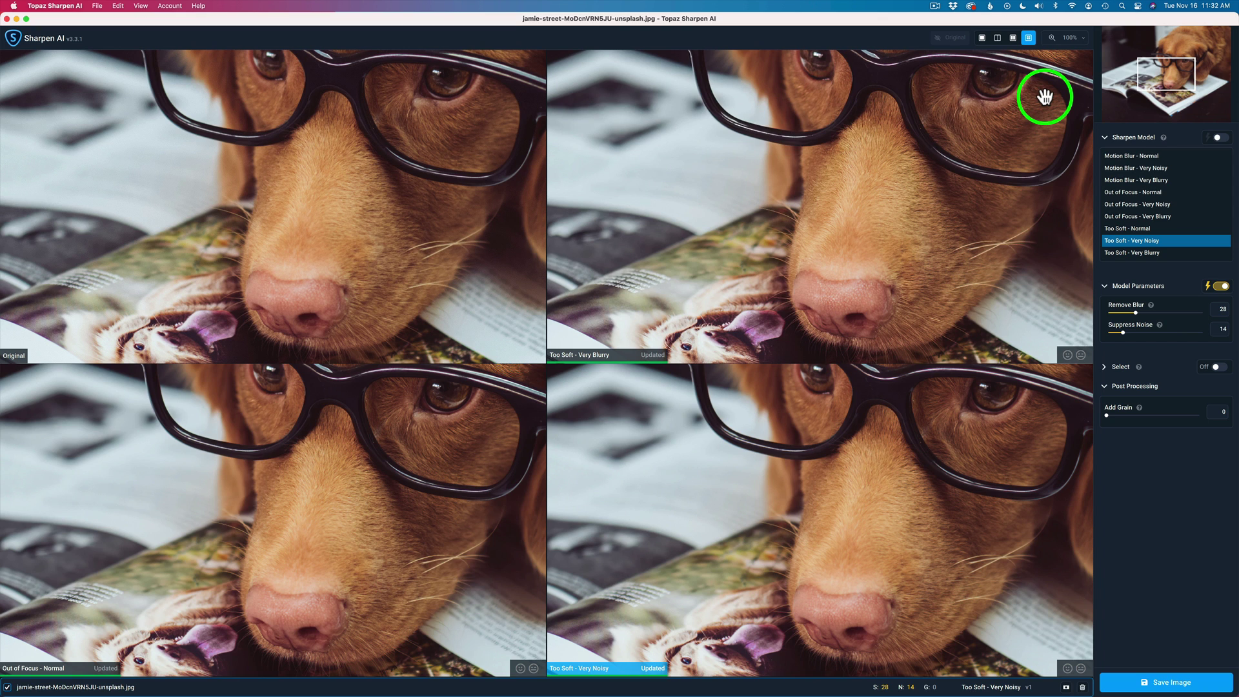
pyautogui.click(982, 40)
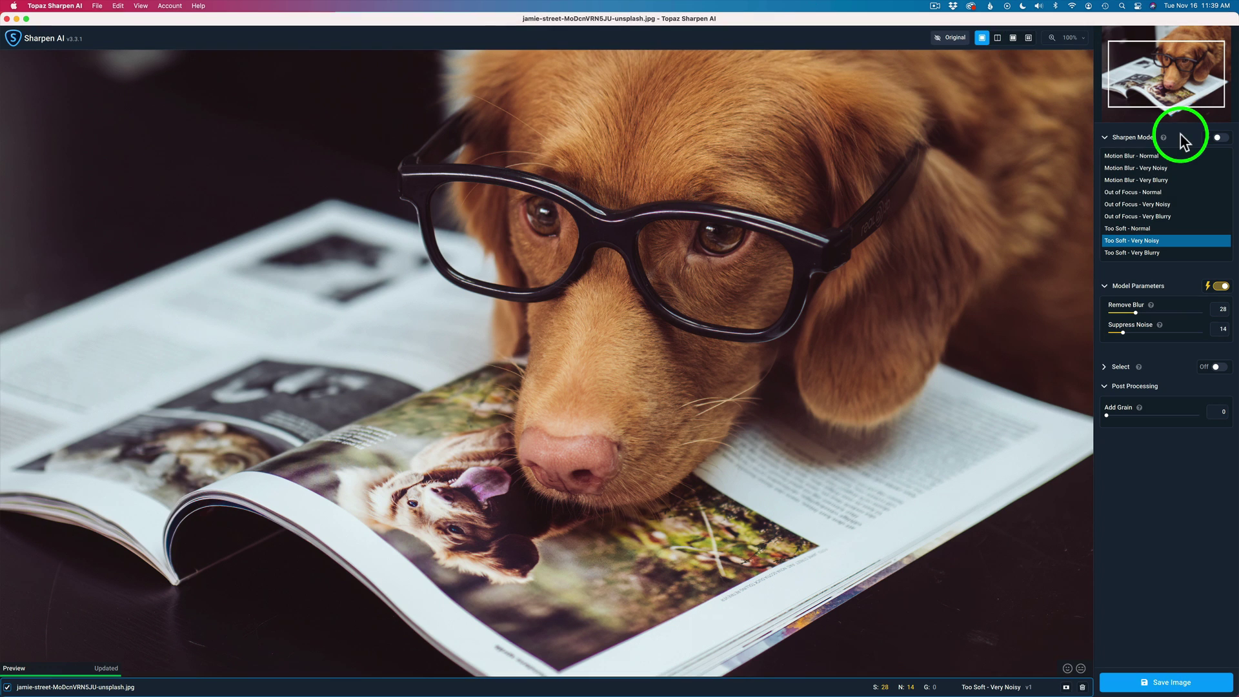
# Turn on automatic Sharpen Model selection and bring back the full list of models for a manual choice.
pyautogui.click(1220, 138)
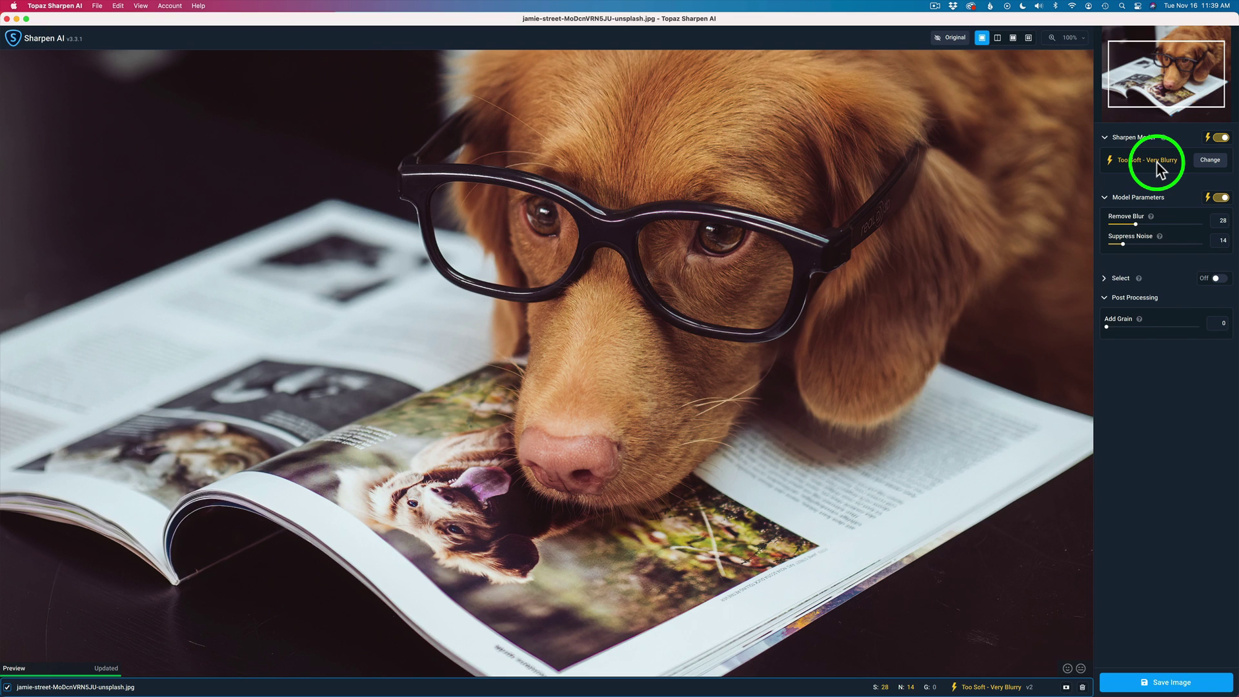
pyautogui.click(1216, 160)
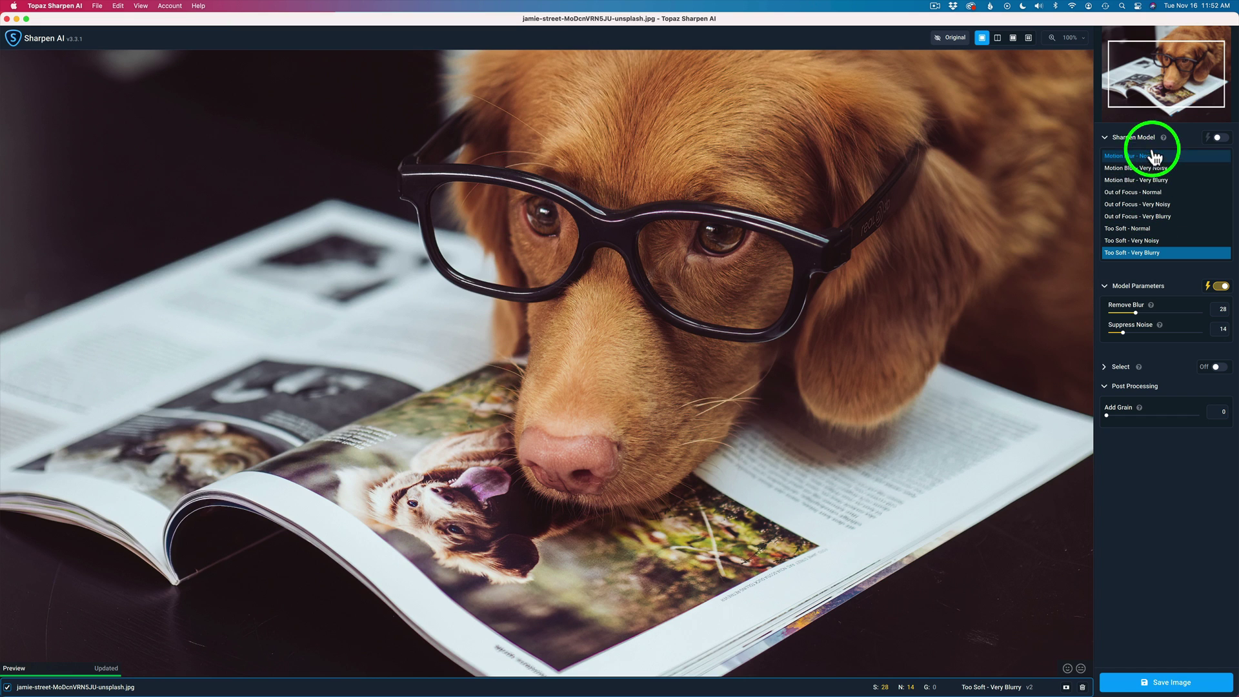
# Collapse the Sharpen Model section and look through the remaining setting sections, leaving Select switched off.
pyautogui.click(1106, 141)
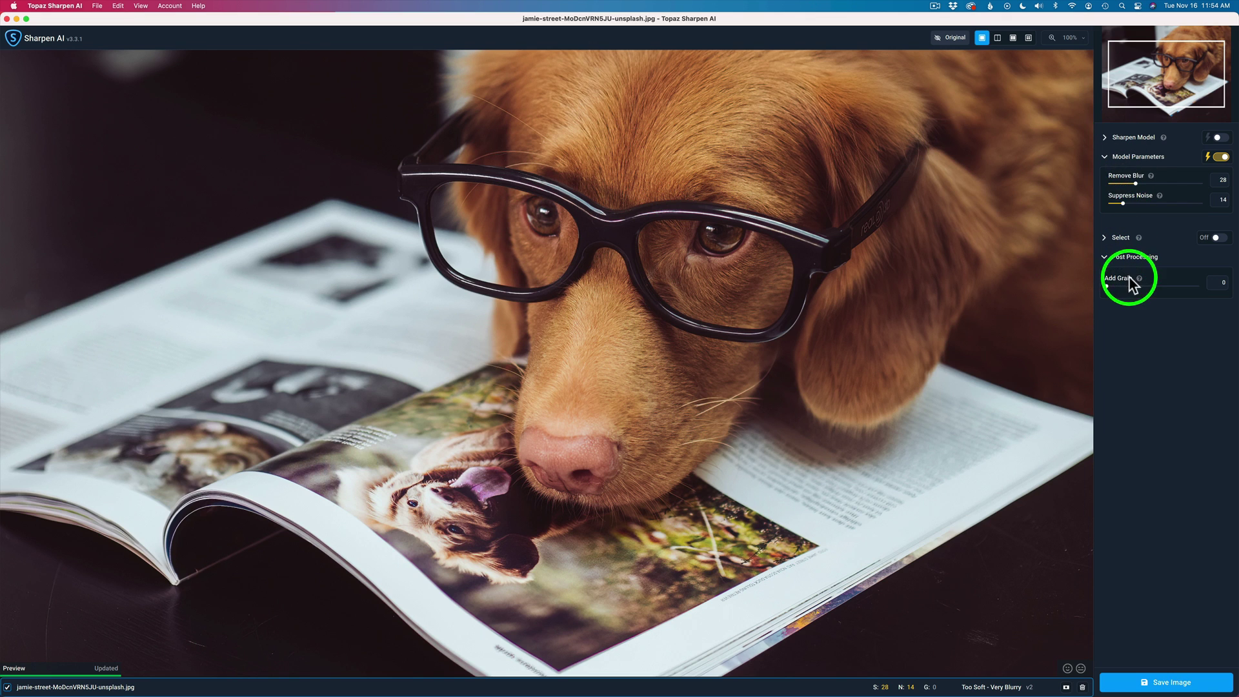
pyautogui.click(1106, 160)
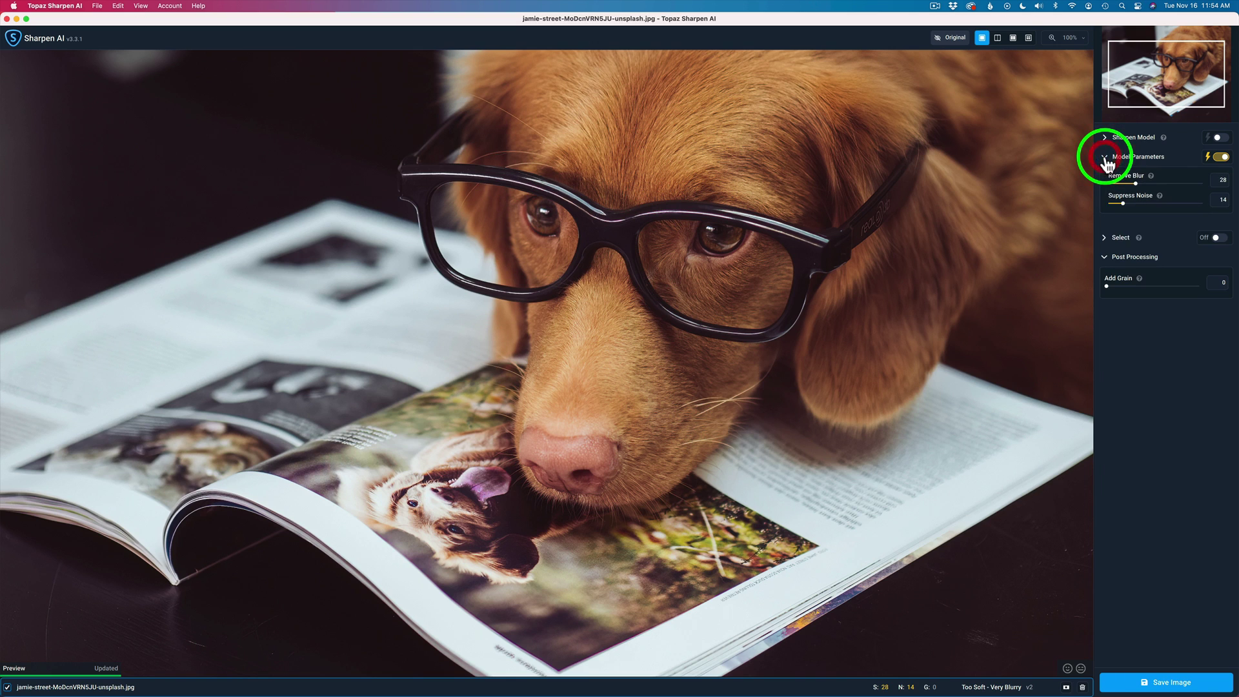
pyautogui.click(1106, 240)
pyautogui.click(1106, 245)
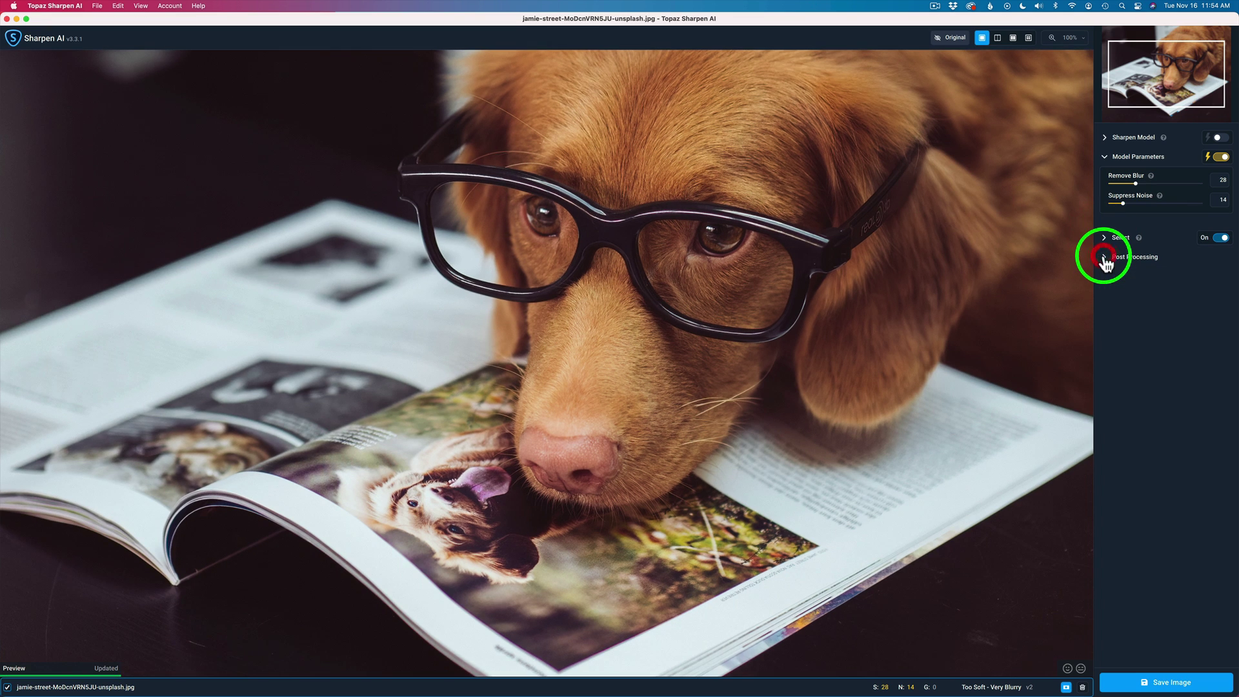
pyautogui.click(1221, 238)
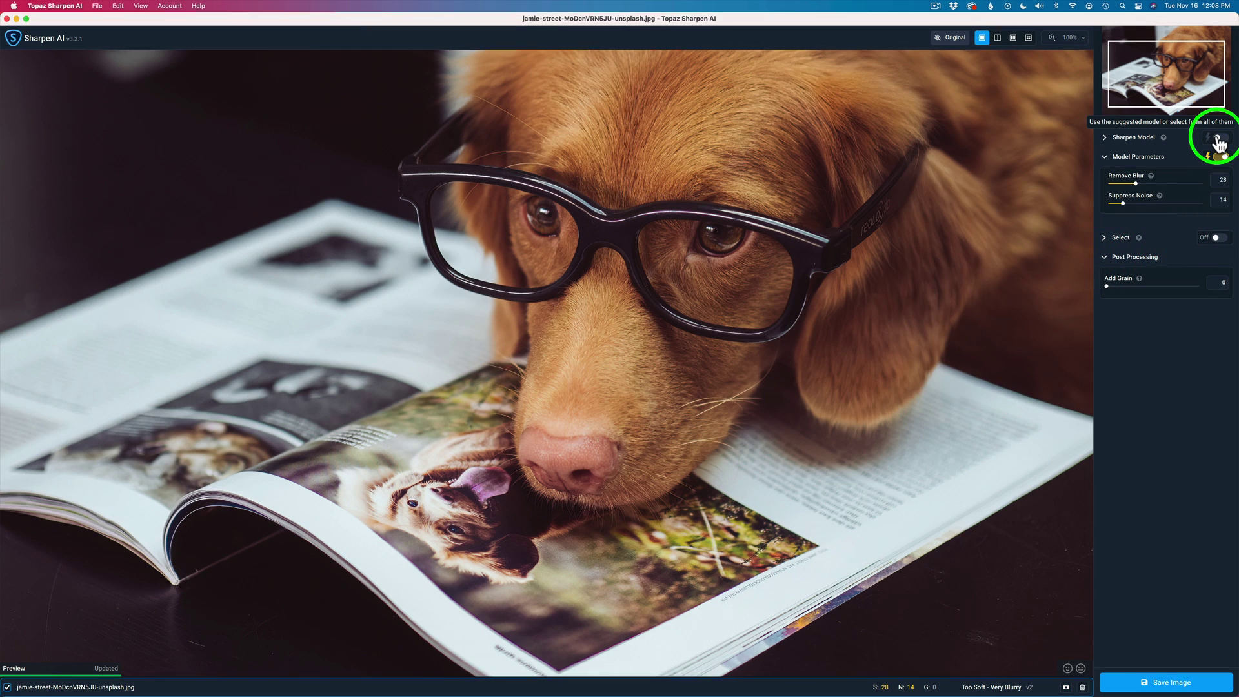
# Switch the Sharpen Model back to automatic selection and enable Select to mask the subject.
pyautogui.click(1218, 139)
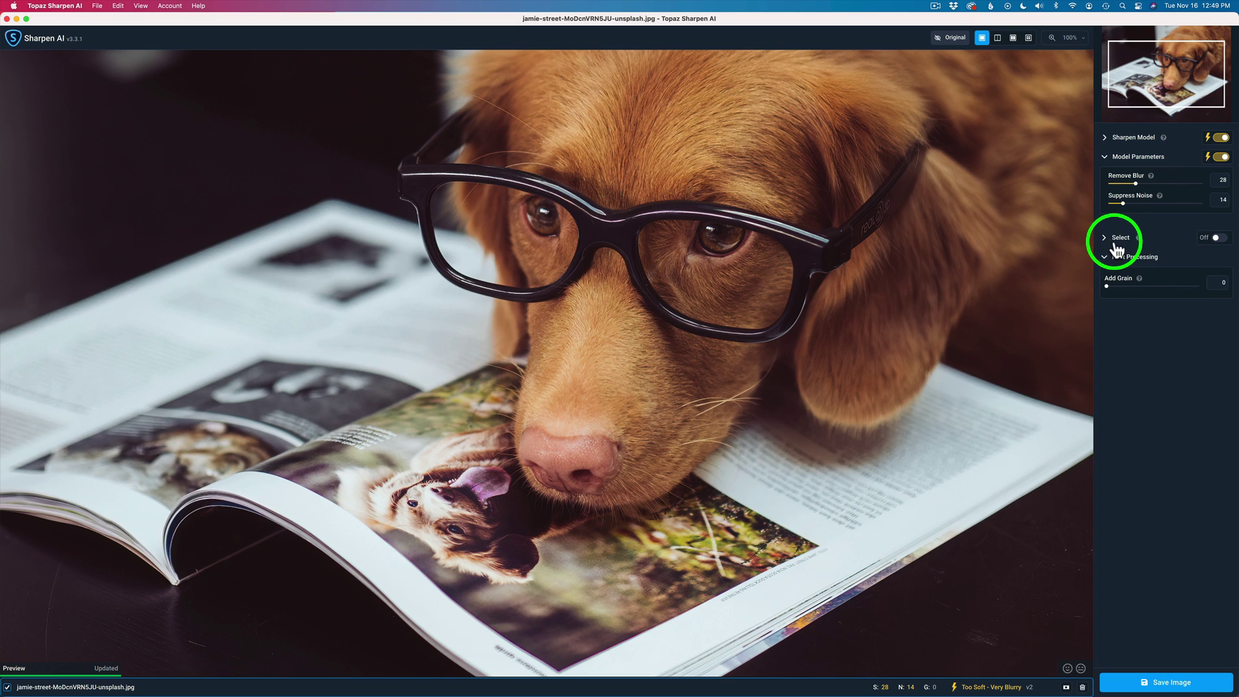
pyautogui.click(1217, 238)
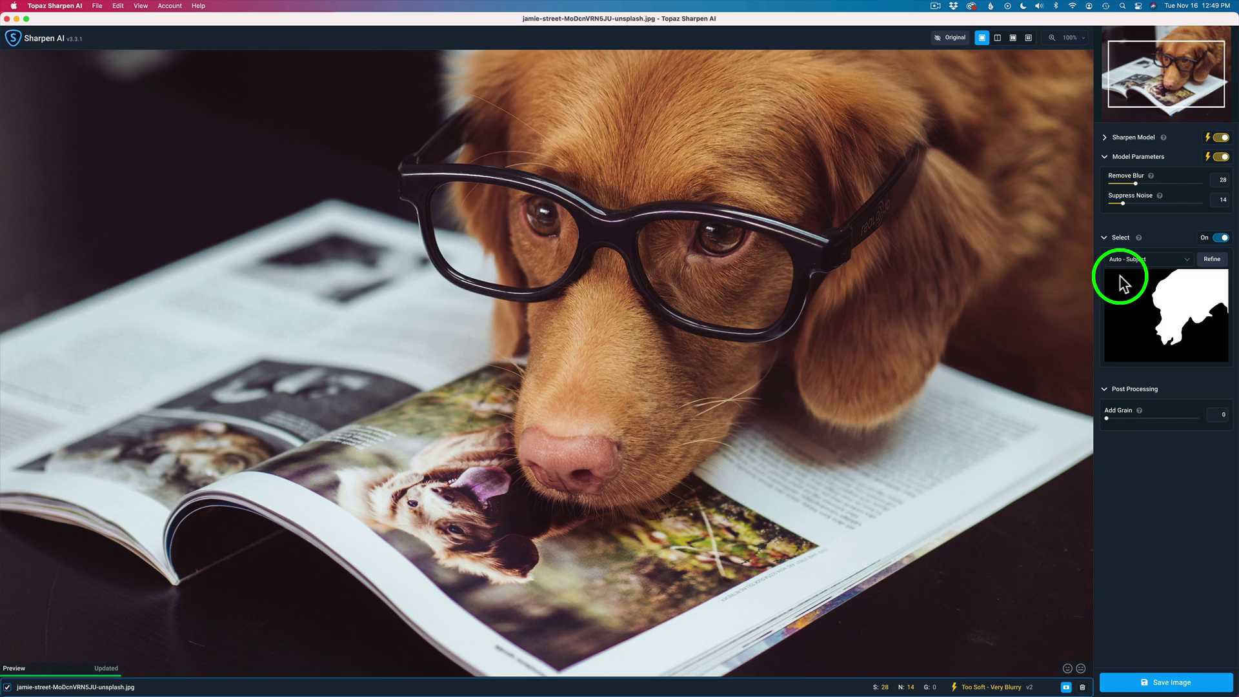
# Try the Custom mask type, return to Auto - Subject and open that mask for refinement.
pyautogui.click(1189, 263)
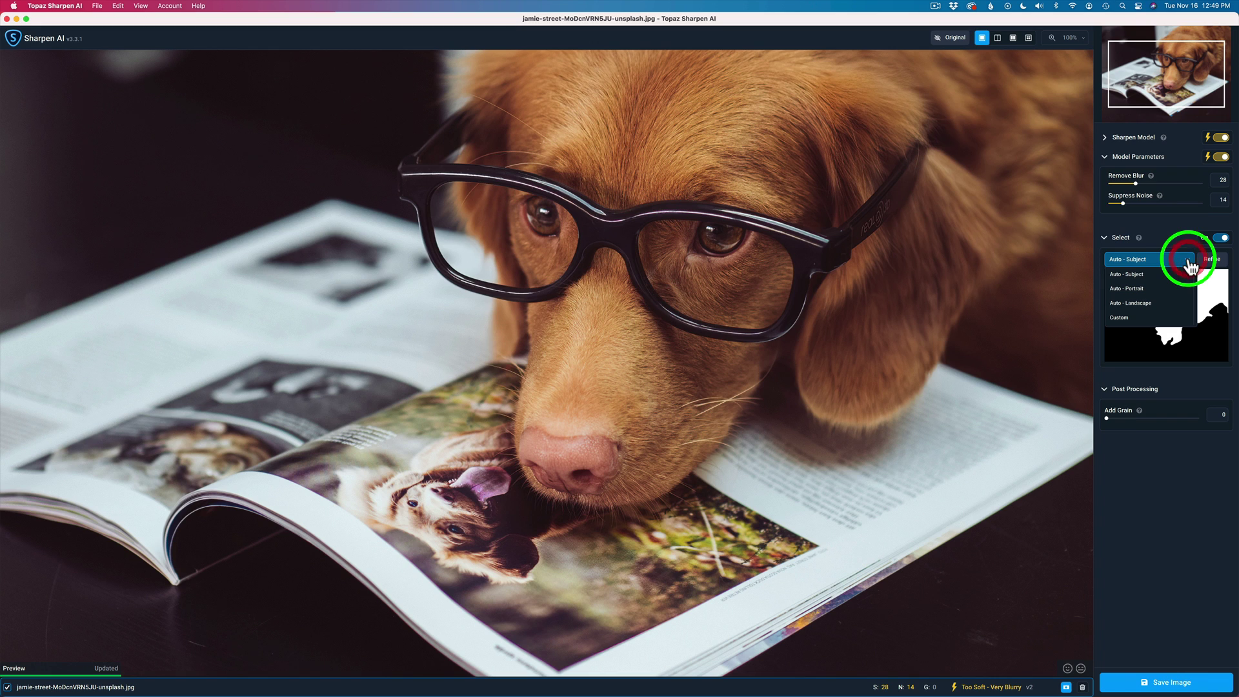
pyautogui.click(1148, 320)
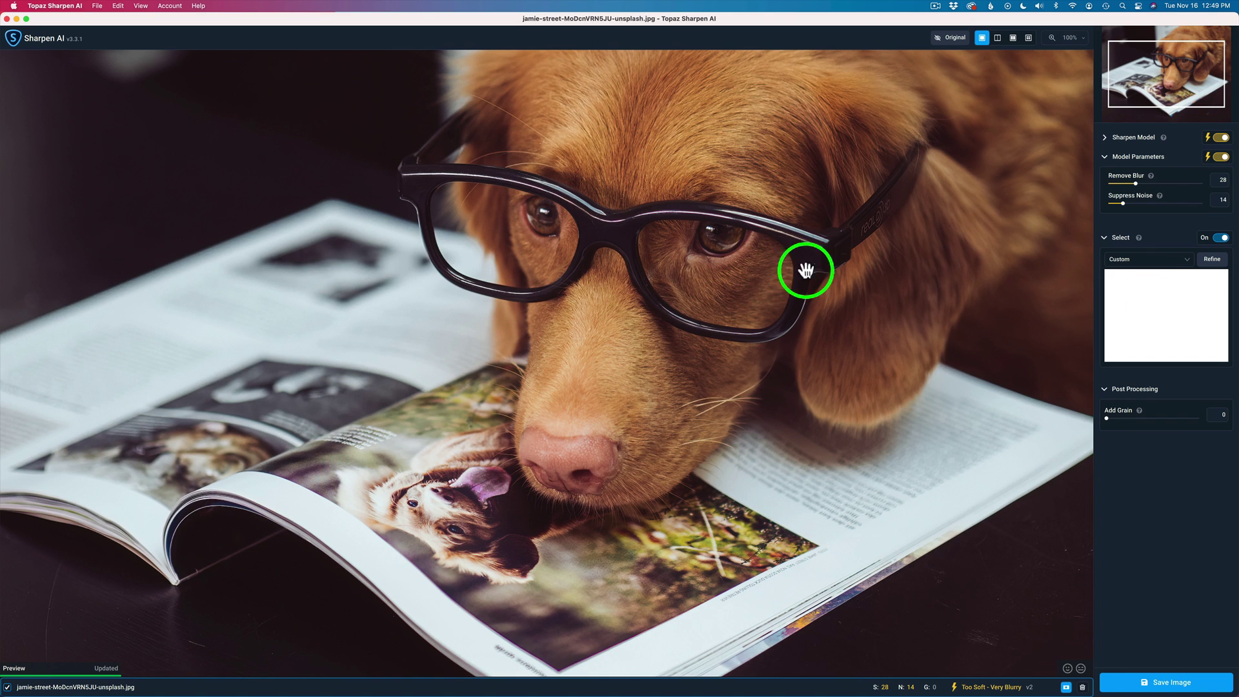
pyautogui.click(1190, 264)
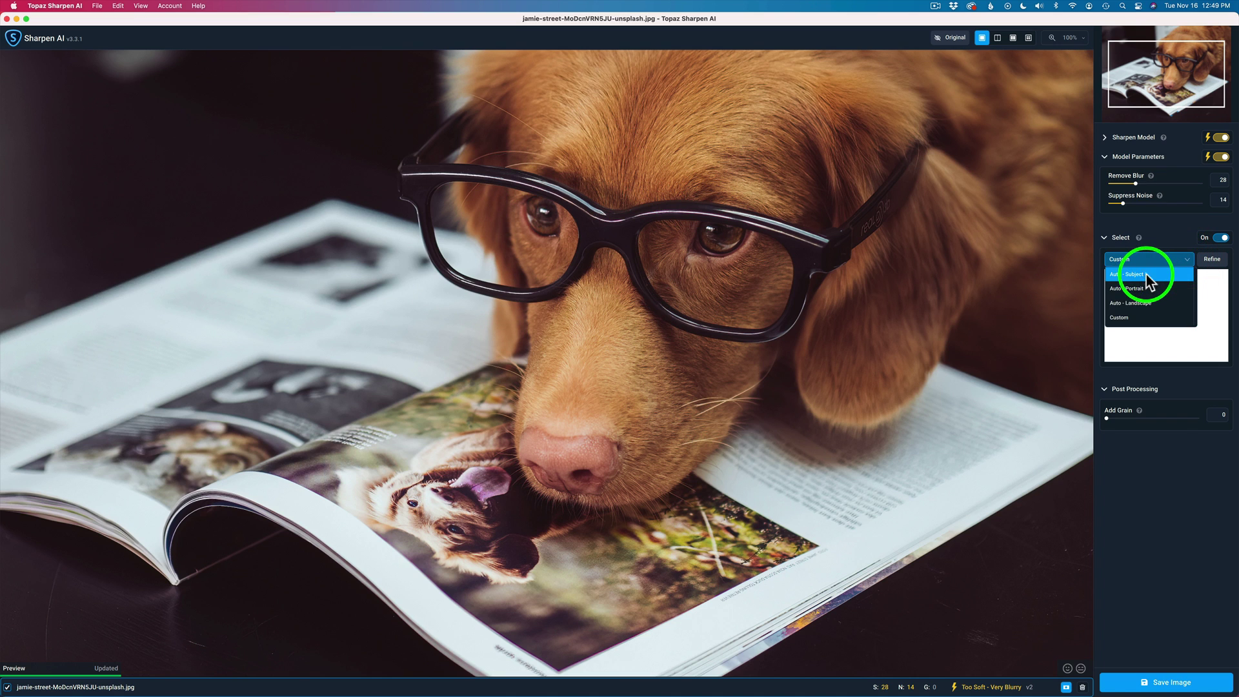
pyautogui.click(1149, 281)
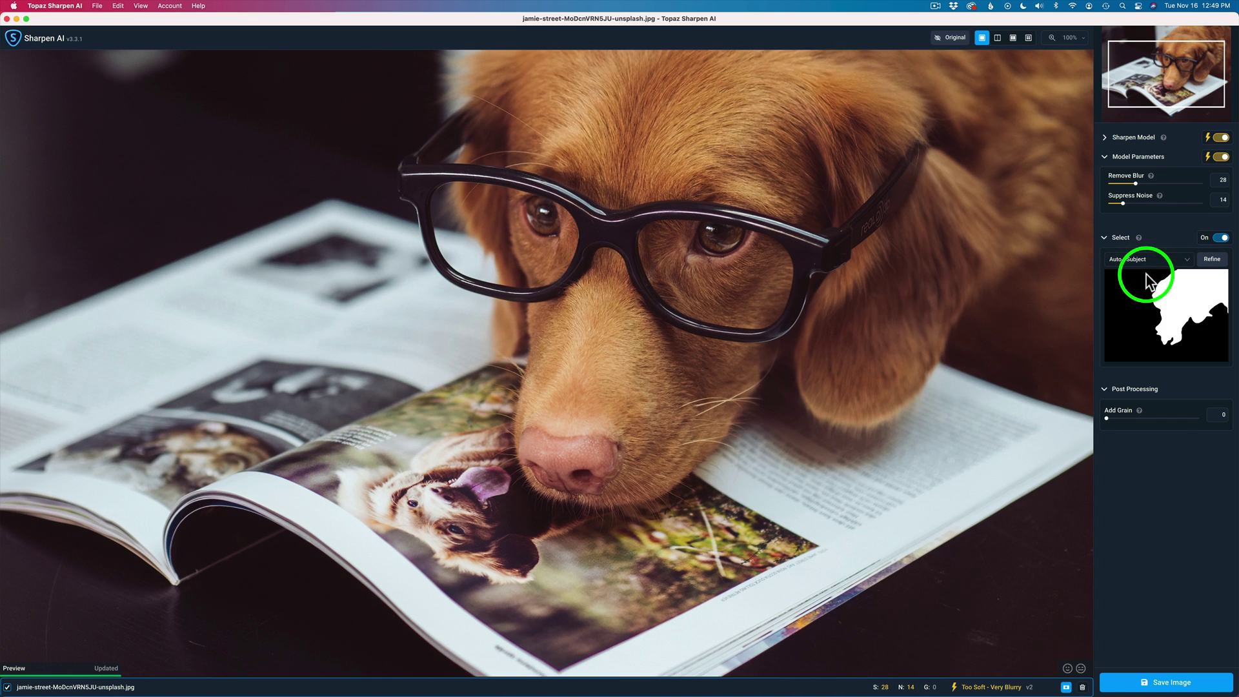
pyautogui.click(1214, 260)
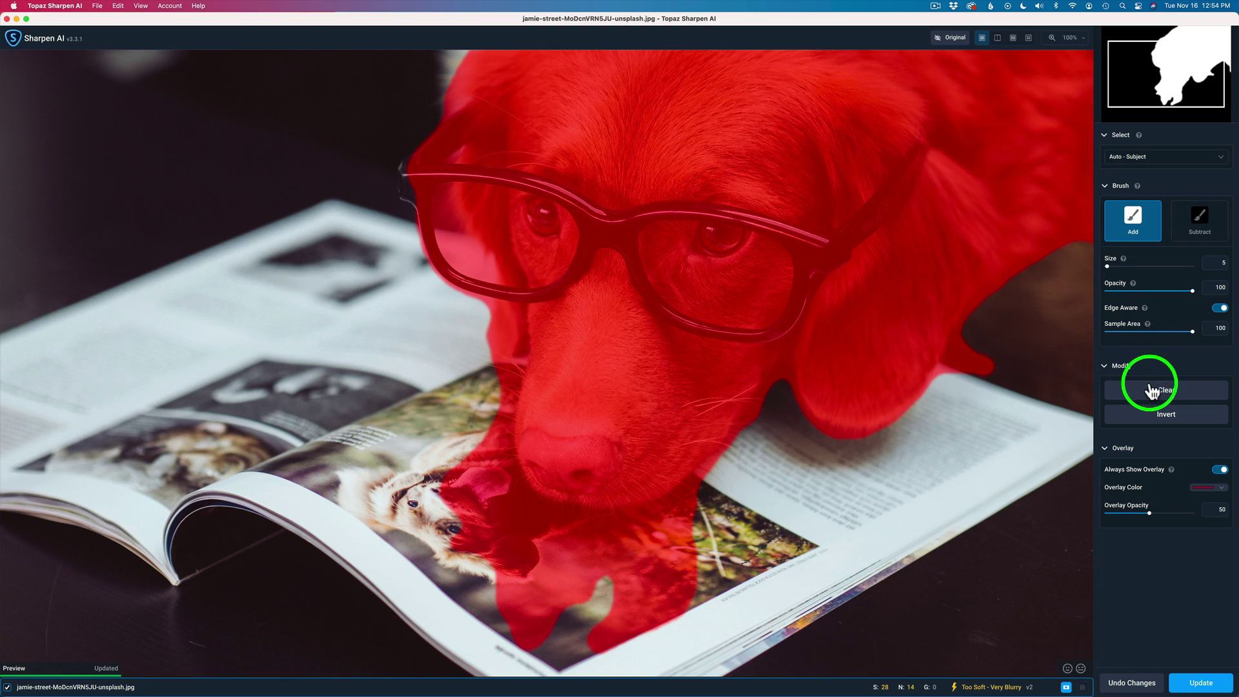
# Try inverting the mask and hiding its overlay, restoring both to their original state.
pyautogui.click(1169, 420)
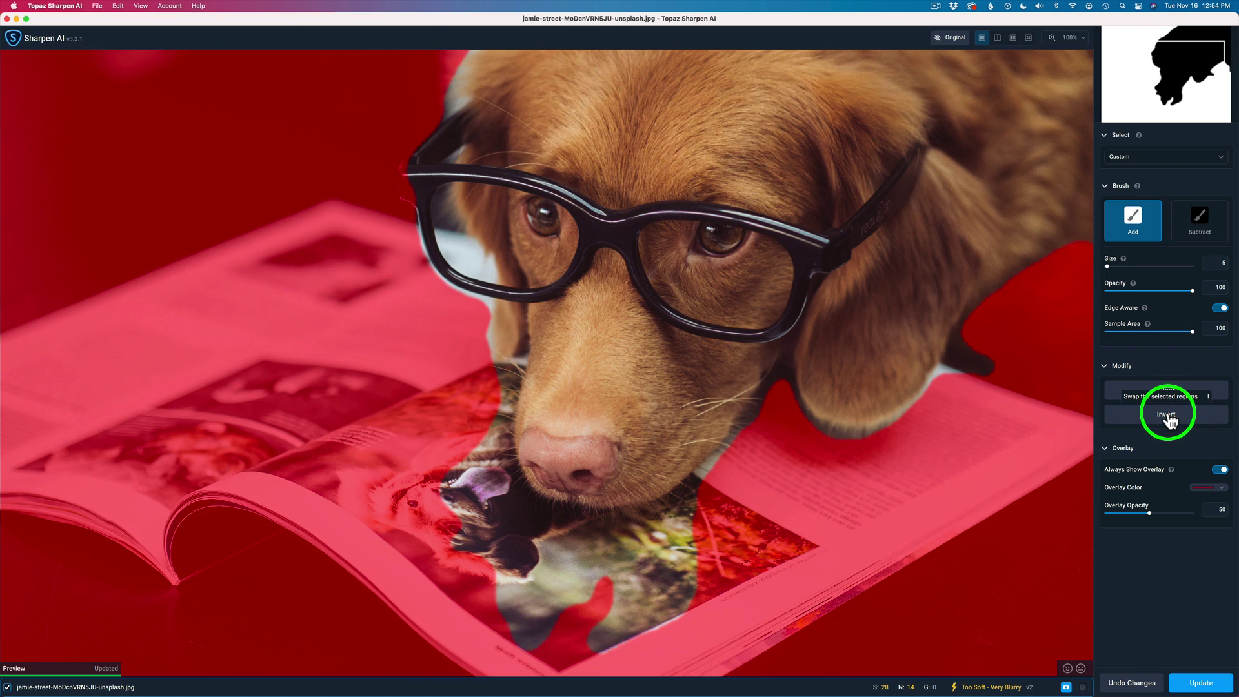
pyautogui.click(1169, 420)
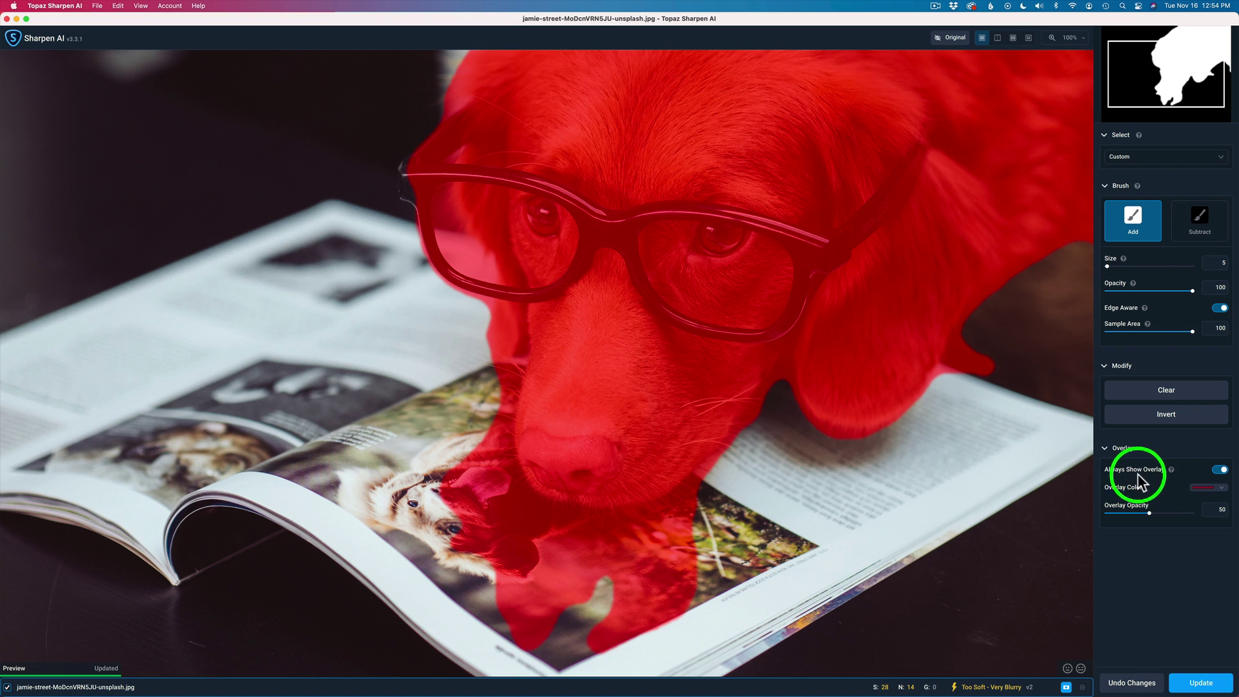
pyautogui.click(1220, 470)
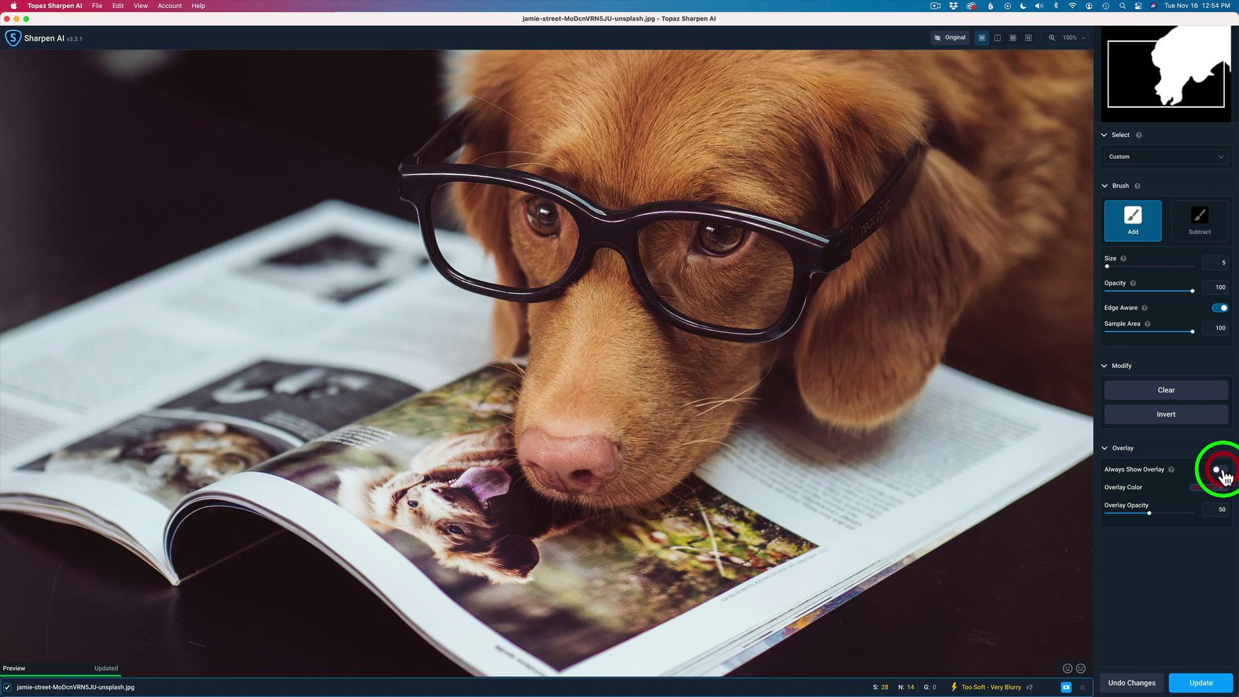
pyautogui.click(1221, 471)
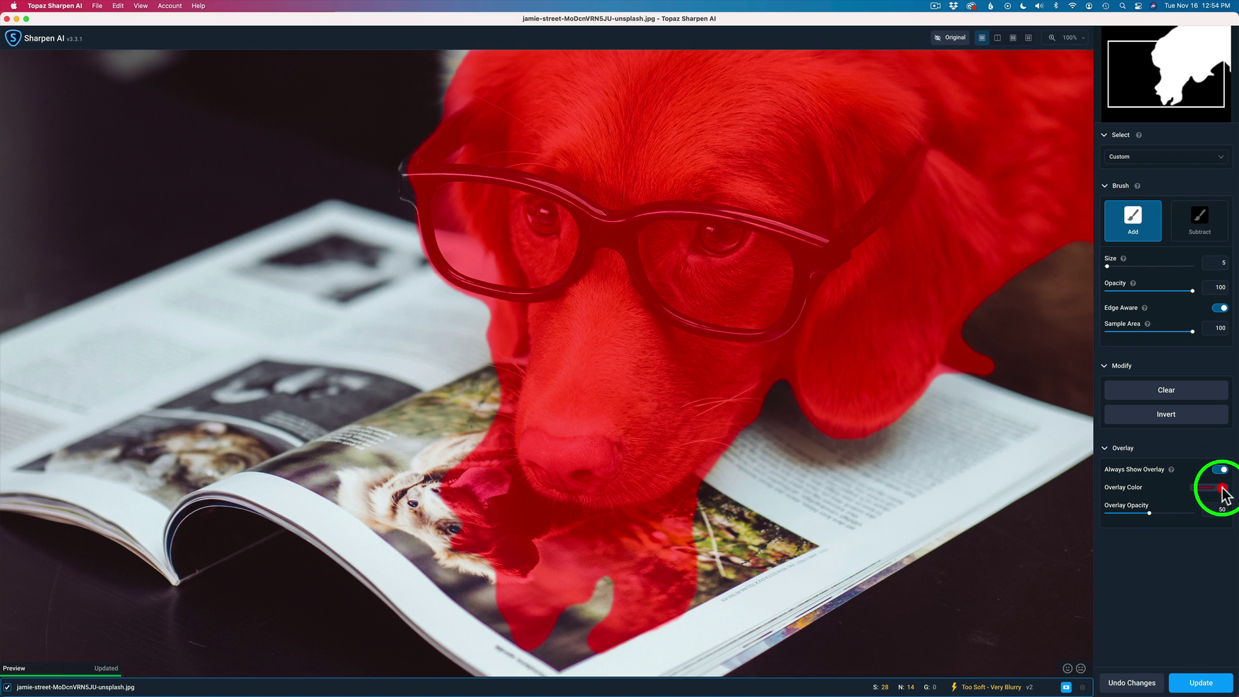
# Keep red as the mask overlay color and set the overlay opacity to 45.
pyautogui.click(1223, 491)
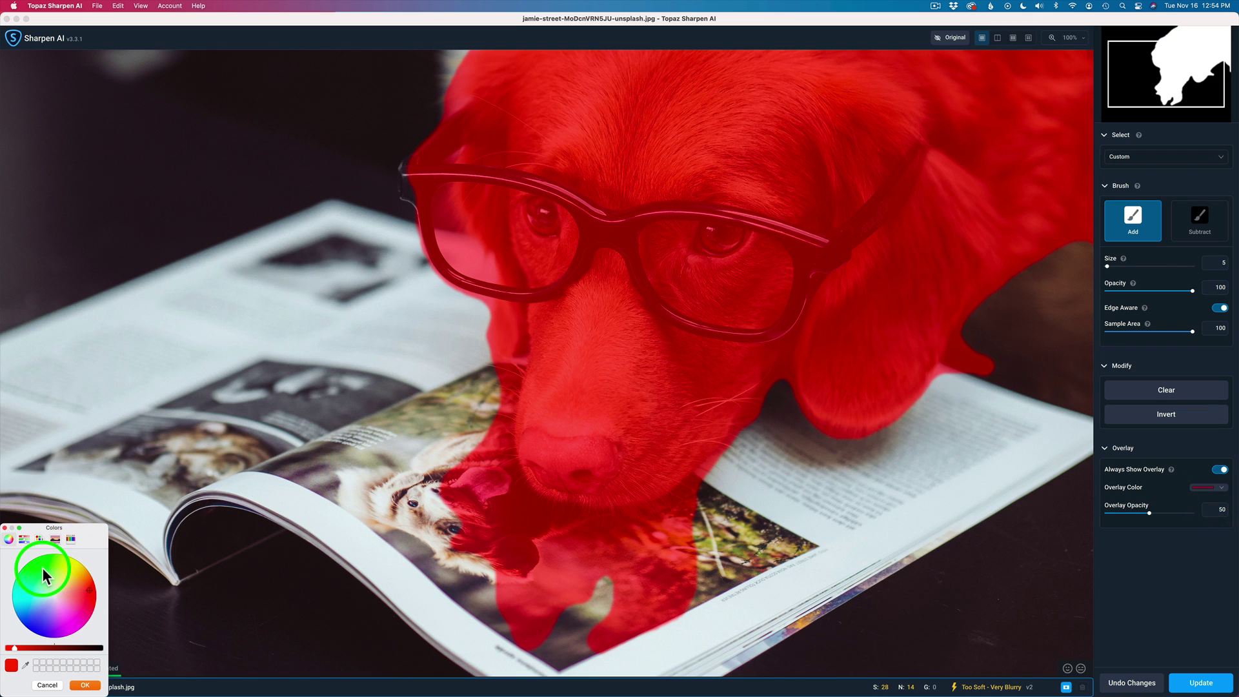
pyautogui.click(84, 685)
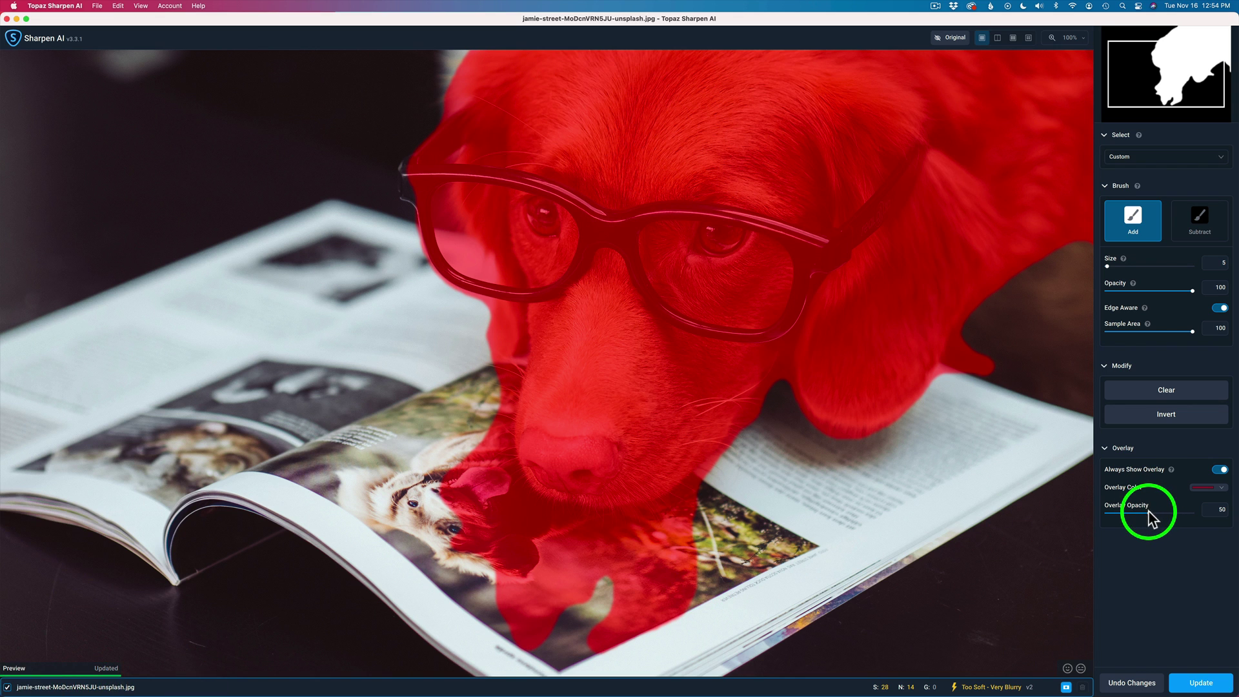
pyautogui.moveTo(1149, 513)
pyautogui.mouseDown()
pyautogui.moveTo(1181, 513)
pyautogui.moveTo(1153, 515)
pyautogui.mouseUp()
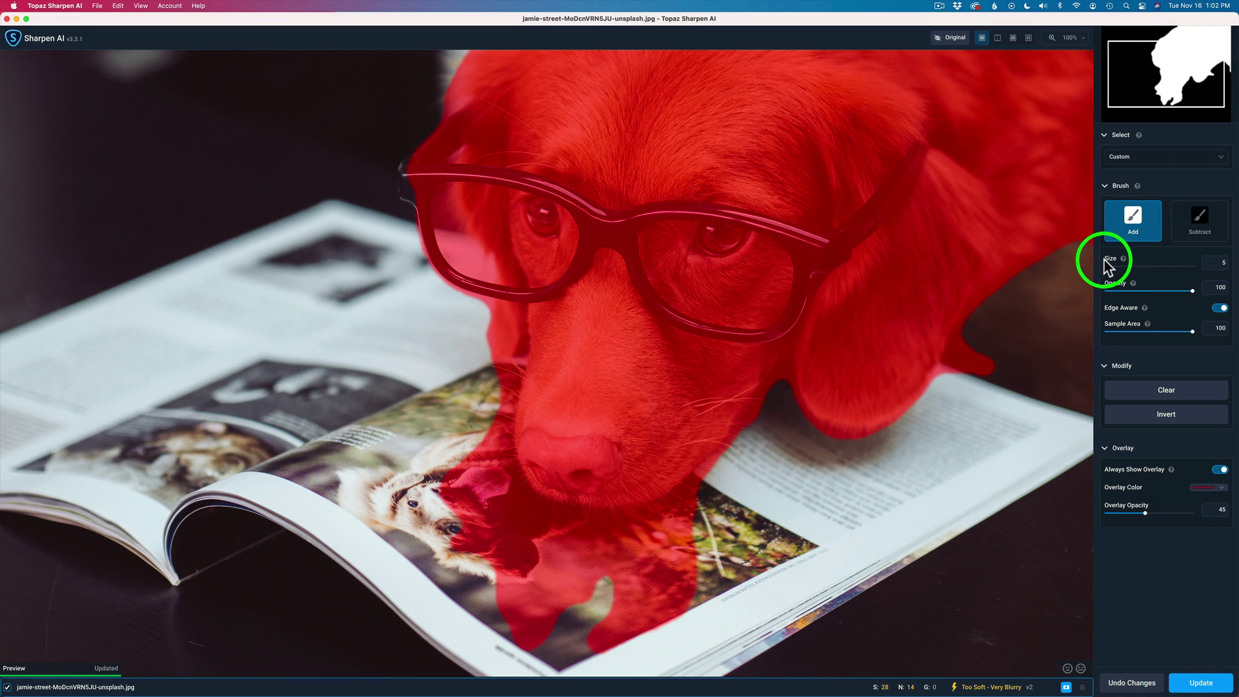
# Set the Add brush size to 40 and its Sample Area to 43.
pyautogui.moveTo(1113, 265)
pyautogui.mouseDown()
pyautogui.moveTo(1156, 268)
pyautogui.moveTo(1135, 268)
pyautogui.mouseUp()
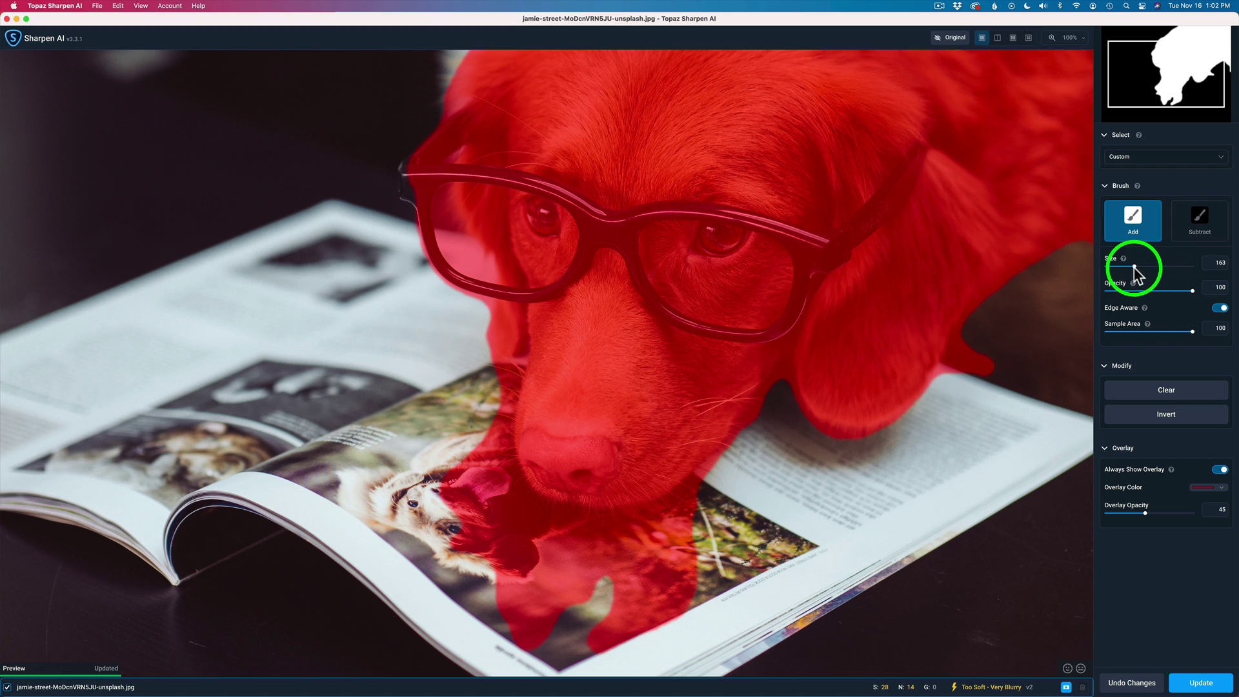
pyautogui.moveTo(806, 258); pyautogui.dragTo(803, 250)
pyautogui.moveTo(1133, 266)
pyautogui.mouseDown()
pyautogui.moveTo(1112, 267)
pyautogui.moveTo(1162, 269)
pyautogui.moveTo(758, 245)
pyautogui.moveTo(894, 269)
pyautogui.moveTo(1151, 272)
pyautogui.moveTo(972, 265)
pyautogui.moveTo(1142, 264)
pyautogui.moveTo(869, 300)
pyautogui.mouseUp()
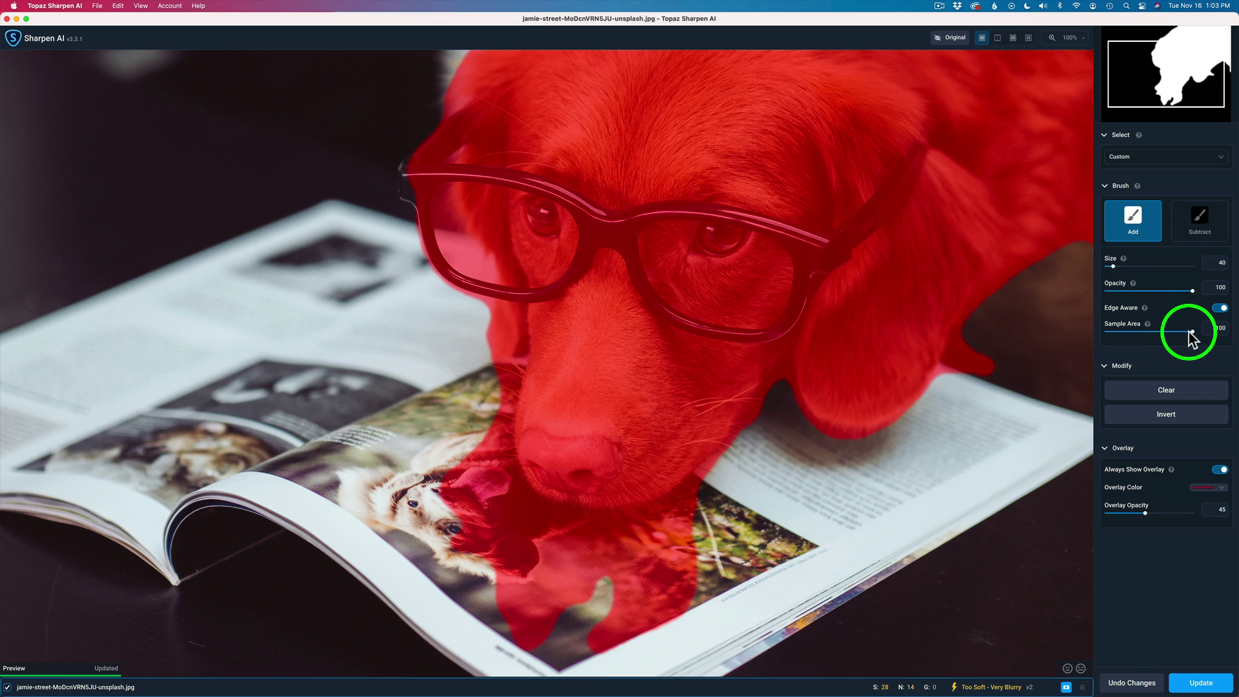
pyautogui.moveTo(1192, 335); pyautogui.dragTo(1132, 324)
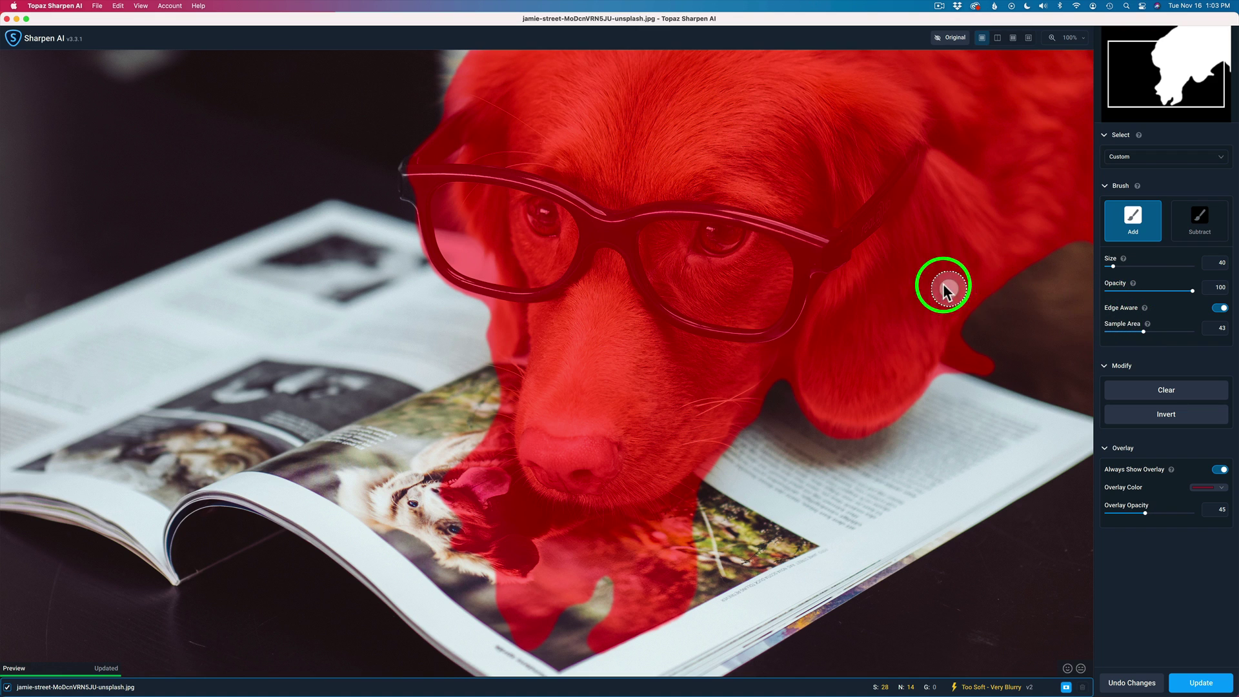
# Vary the brush's Sample Area and size over the dog's ear, ending with Sample Area 100 and size 30.
pyautogui.scroll(-5, 934, 276)
pyautogui.scroll(10, 933, 276)
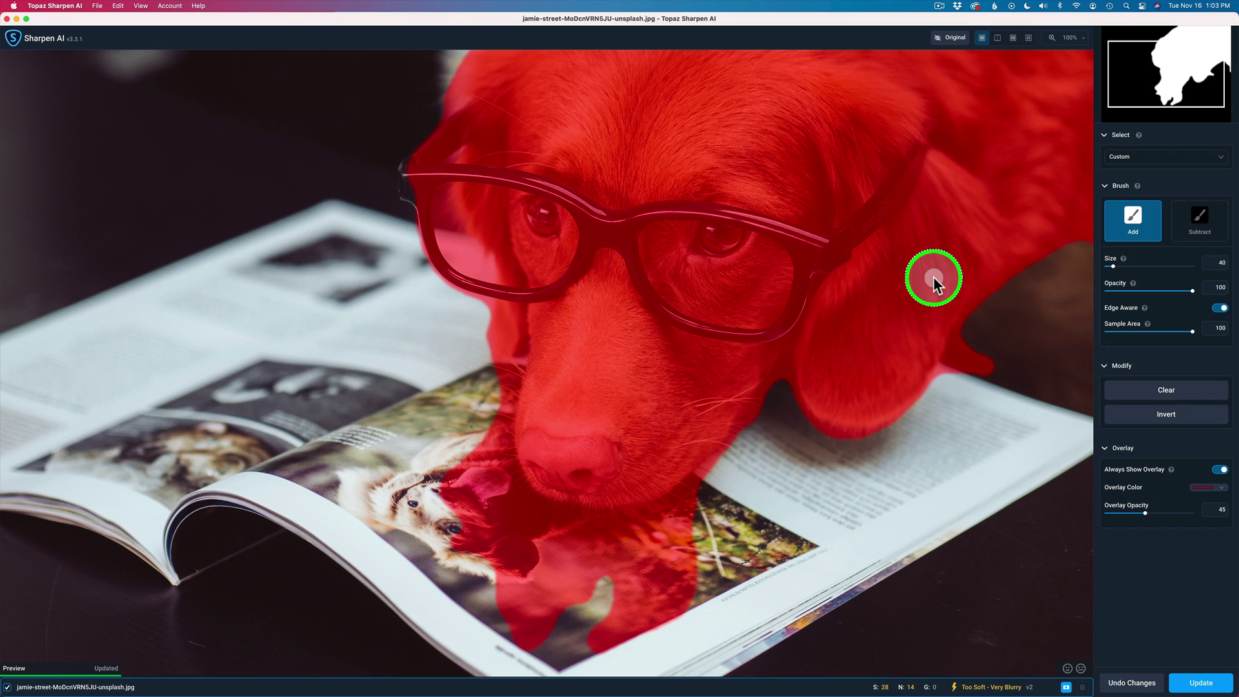
pyautogui.scroll(-10, 934, 277)
pyautogui.scroll(10, 934, 277)
pyautogui.scroll(-8, 897, 280)
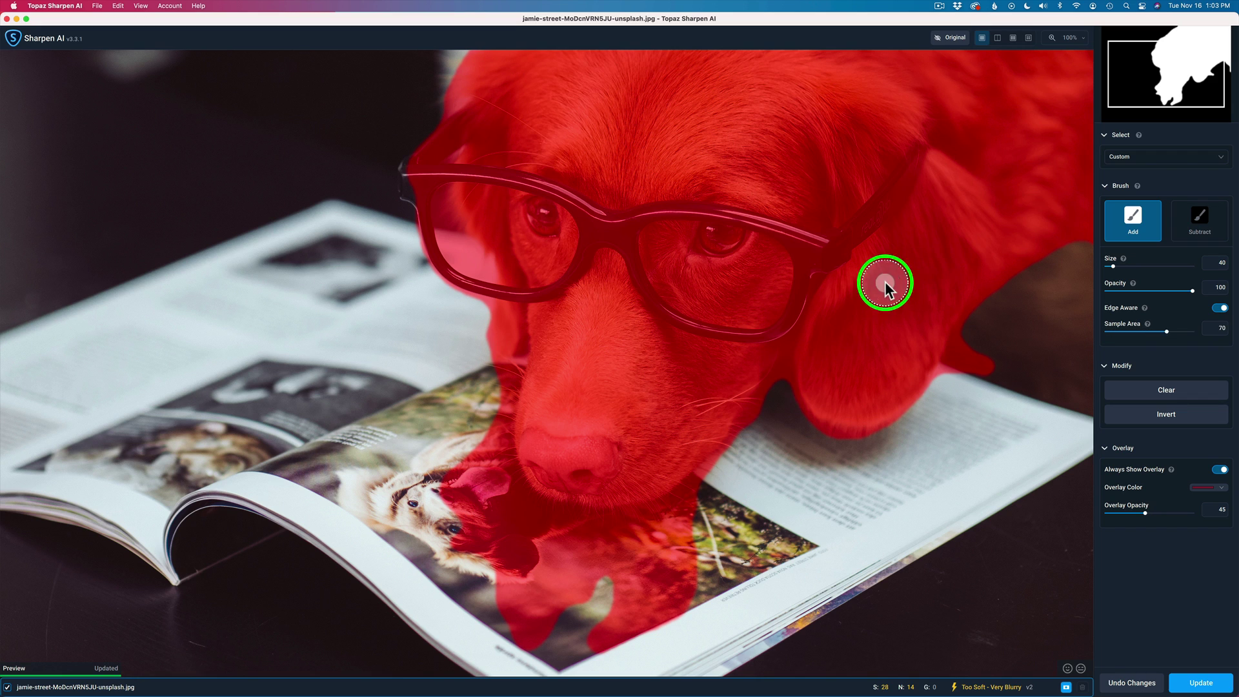
pyautogui.scroll(10, 885, 282)
pyautogui.scroll(-10, 885, 282)
pyautogui.scroll(10, 885, 281)
pyautogui.scroll(-10, 885, 282)
pyautogui.scroll(10, 885, 281)
pyautogui.scroll(5, 885, 282)
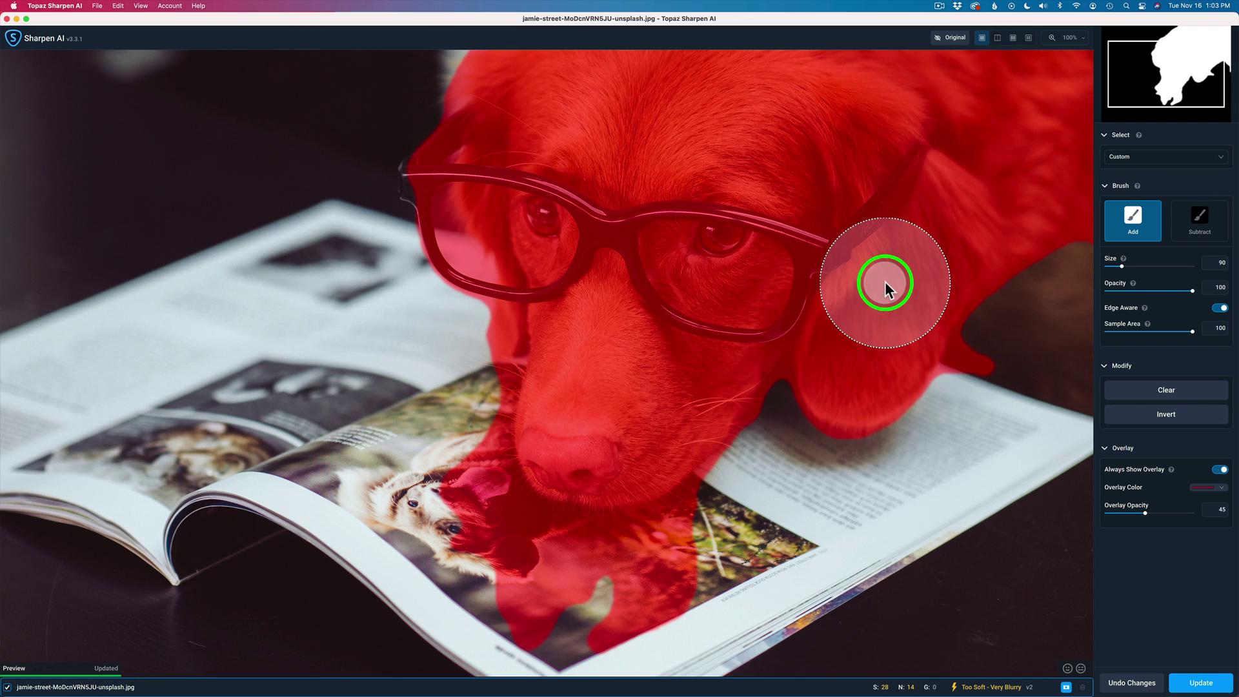
pyautogui.scroll(-4, 885, 281)
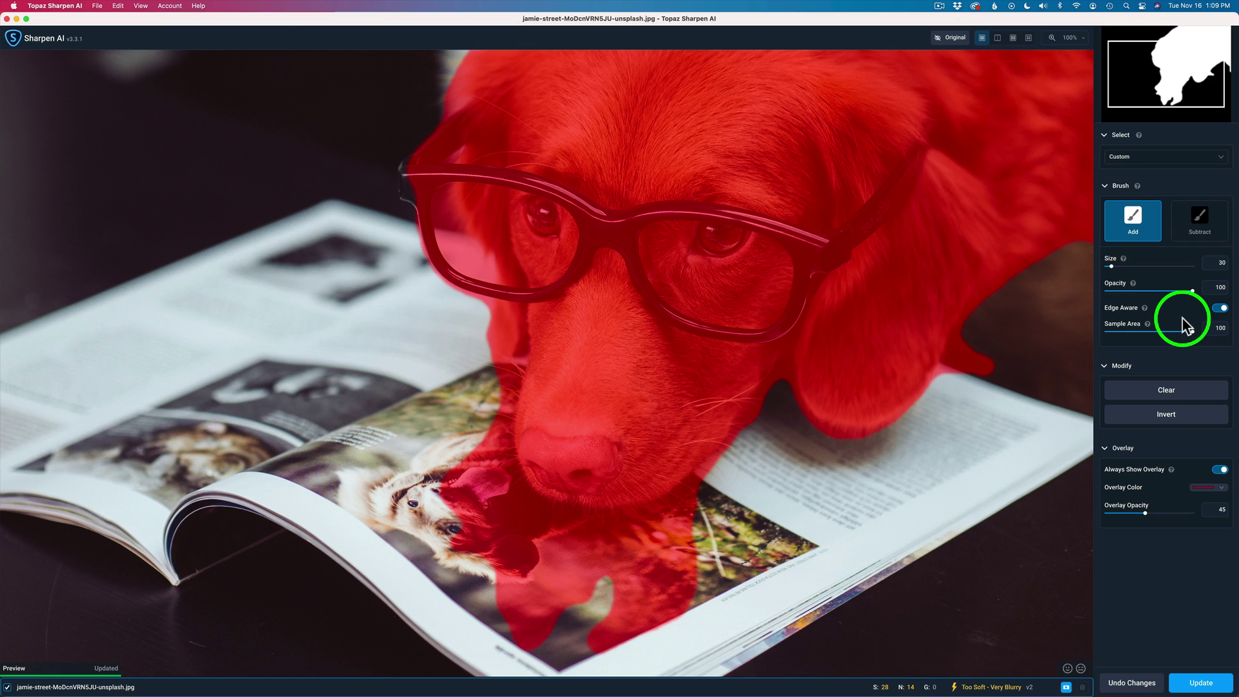
# Try different brush Softness levels with Edge Aware off, returning Softness to 80 and turning Edge Aware back on.
pyautogui.click(1221, 309)
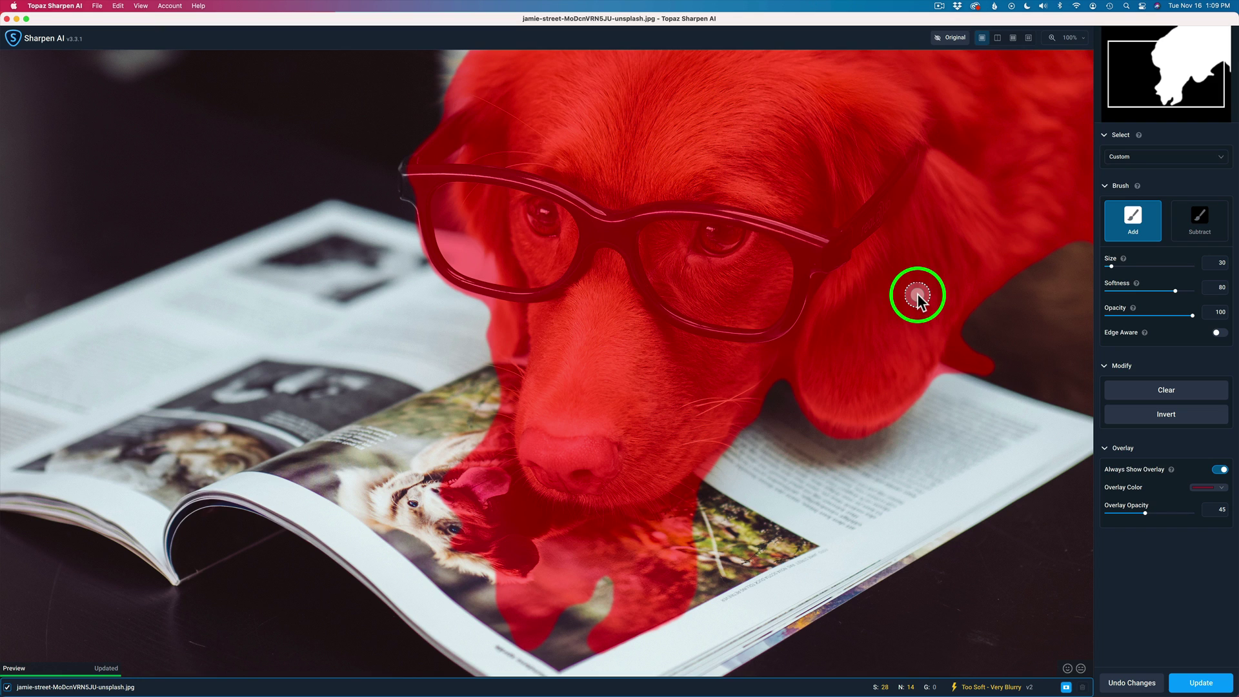
pyautogui.write('3')
pyautogui.press('Return')
pyautogui.hotkey('shift', ']')
pyautogui.hotkey('shift', ']')
pyautogui.hotkey('shift', ']')
pyautogui.hotkey('shift', ']')
pyautogui.hotkey('shift', ']')
pyautogui.hotkey('shift', ']')
pyautogui.hotkey('shift', ']')
pyautogui.hotkey('shift', ']')
pyautogui.hotkey('shift', ']')
pyautogui.hotkey('shift', ']')
pyautogui.hotkey('shift', '[')
pyautogui.hotkey('shift', '[')
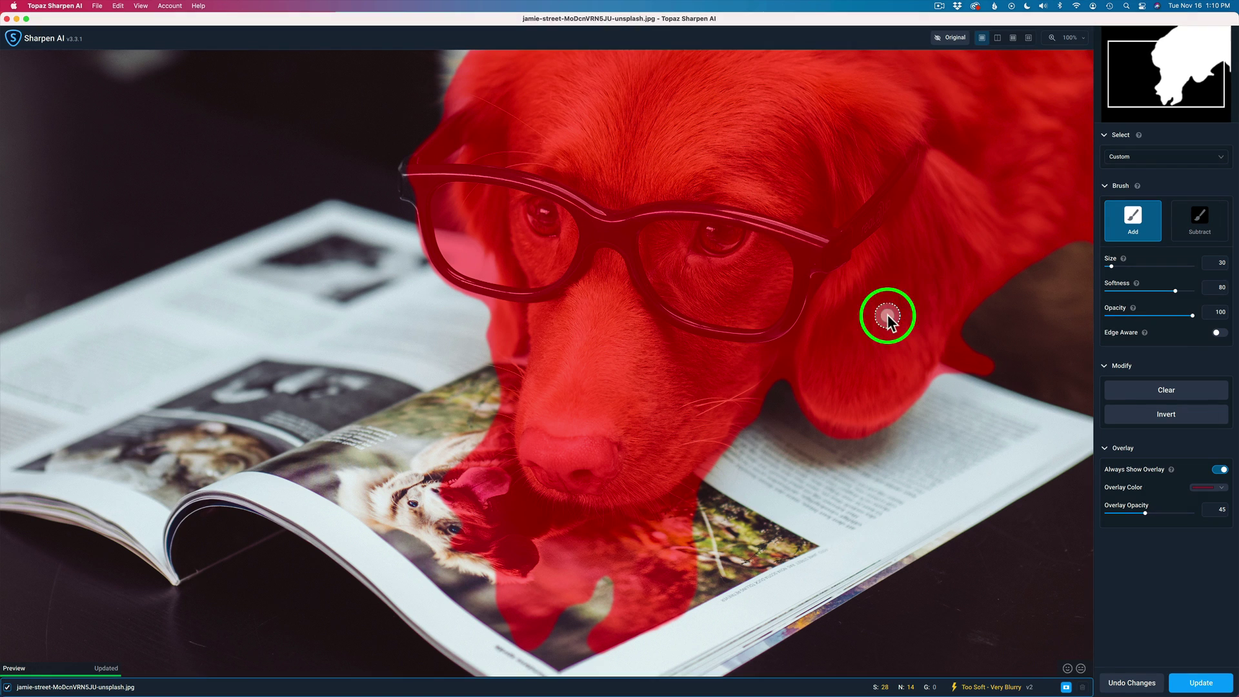
pyautogui.click(1218, 336)
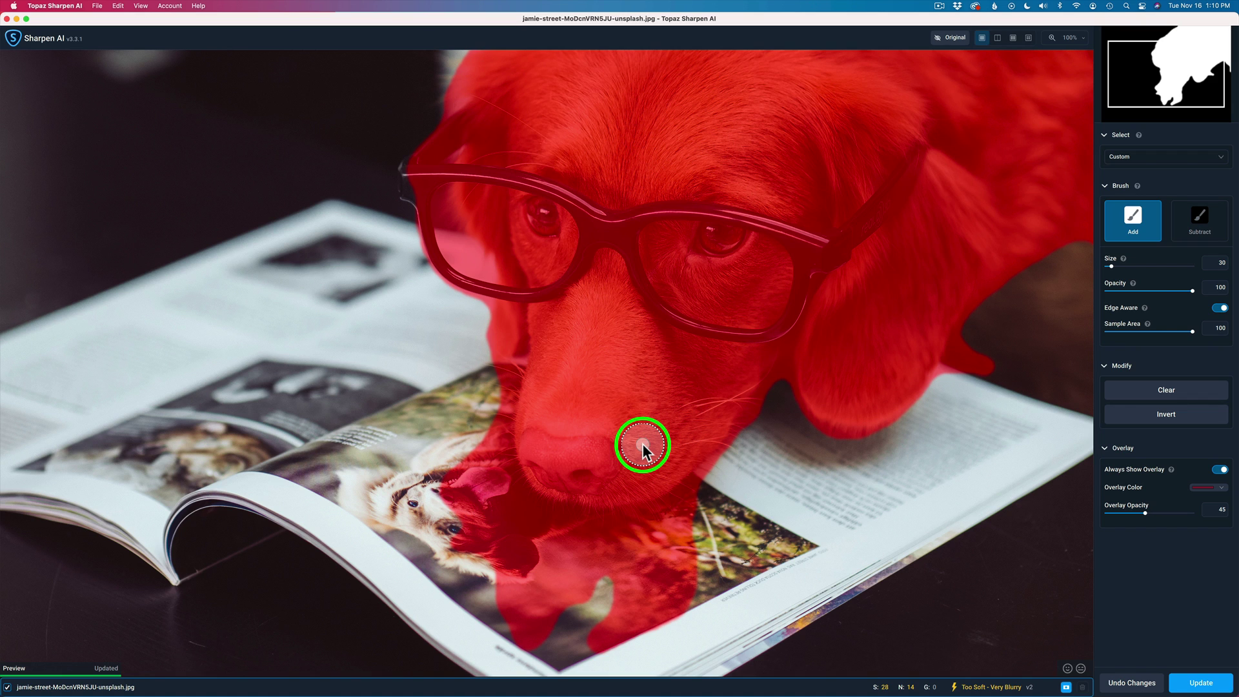
# Remove the mask from the magazine below the dog's muzzle and from the other magazine page with a size 50 Subtract brush.
pyautogui.press(']')
pyautogui.press(']')
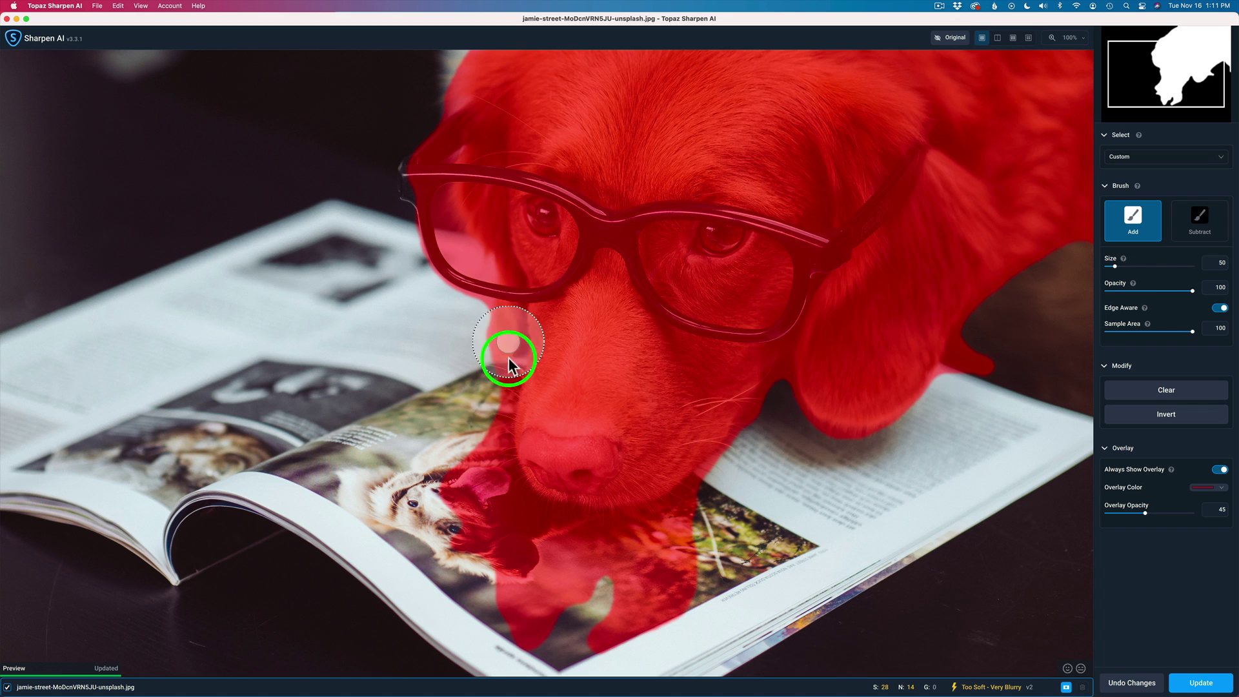
pyautogui.click(474, 463)
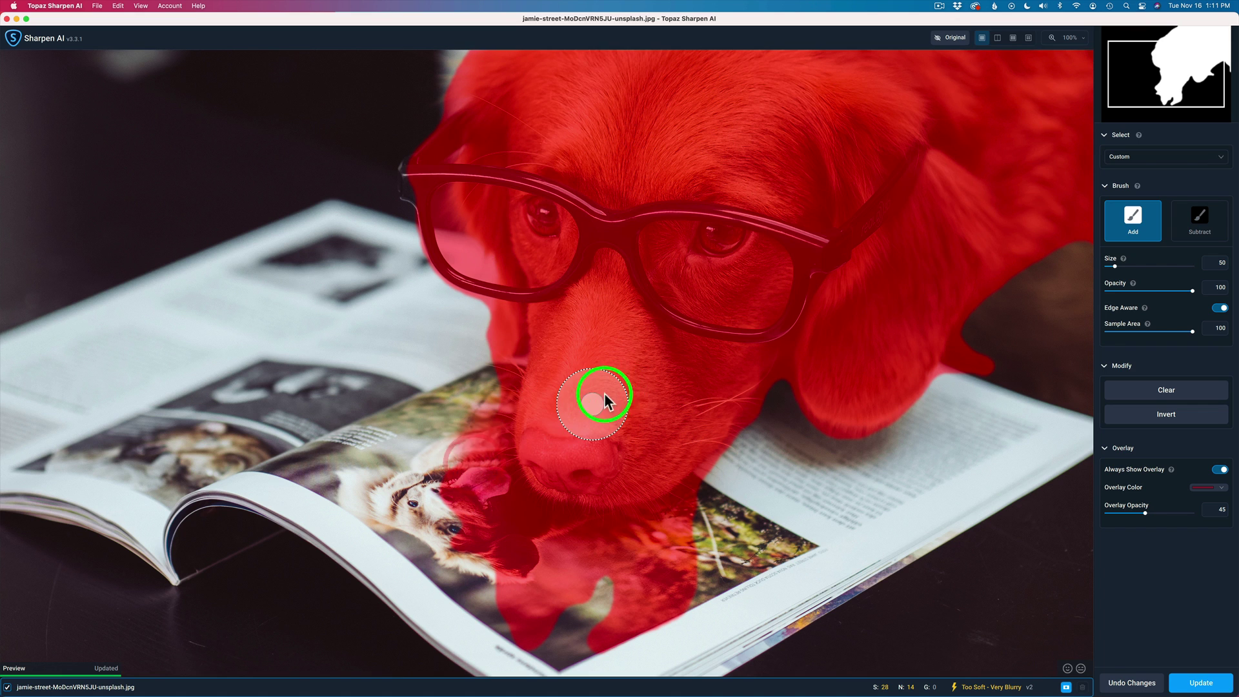
pyautogui.click(1199, 230)
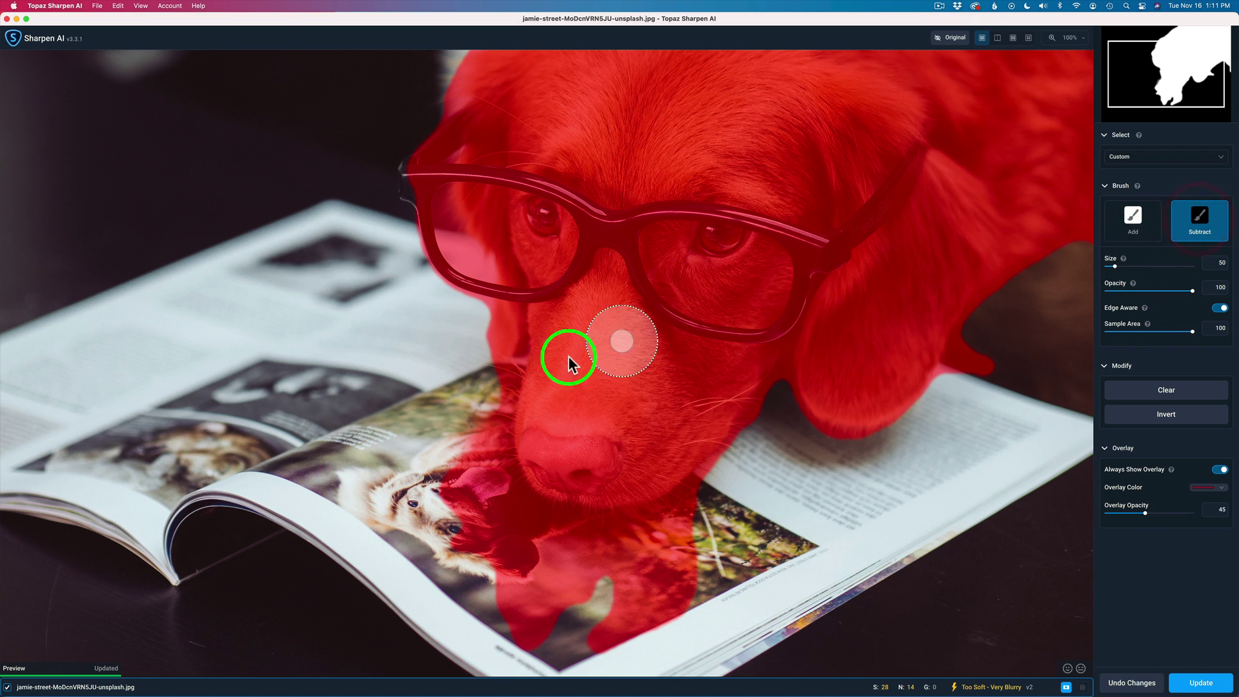
pyautogui.moveTo(466, 464)
pyautogui.mouseDown()
pyautogui.moveTo(466, 521)
pyautogui.moveTo(483, 537)
pyautogui.moveTo(483, 467)
pyautogui.moveTo(498, 518)
pyautogui.moveTo(559, 611)
pyautogui.moveTo(529, 617)
pyautogui.moveTo(496, 571)
pyautogui.moveTo(542, 631)
pyautogui.moveTo(602, 624)
pyautogui.moveTo(659, 597)
pyautogui.moveTo(711, 529)
pyautogui.moveTo(605, 576)
pyautogui.moveTo(578, 619)
pyautogui.moveTo(594, 637)
pyautogui.moveTo(712, 573)
pyautogui.moveTo(701, 587)
pyautogui.moveTo(627, 637)
pyautogui.moveTo(574, 642)
pyautogui.moveTo(537, 643)
pyautogui.moveTo(517, 522)
pyautogui.moveTo(632, 530)
pyautogui.moveTo(763, 444)
pyautogui.moveTo(662, 531)
pyautogui.moveTo(617, 539)
pyautogui.moveTo(539, 541)
pyautogui.moveTo(424, 464)
pyautogui.mouseUp()
pyautogui.click(246, 435)
pyautogui.moveTo(246, 435); pyautogui.dragTo(228, 421)
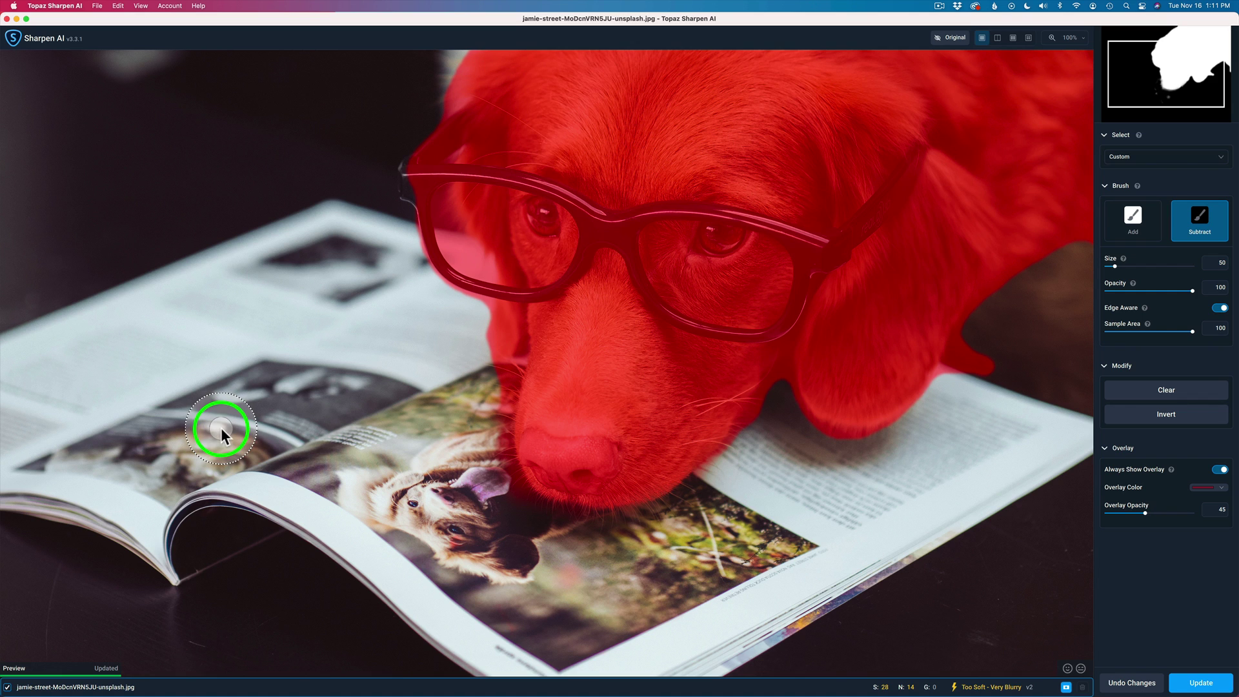
# Subtract the mask spill below and behind the dog's ear, update the mask and compare the result with the original.
pyautogui.click(989, 378)
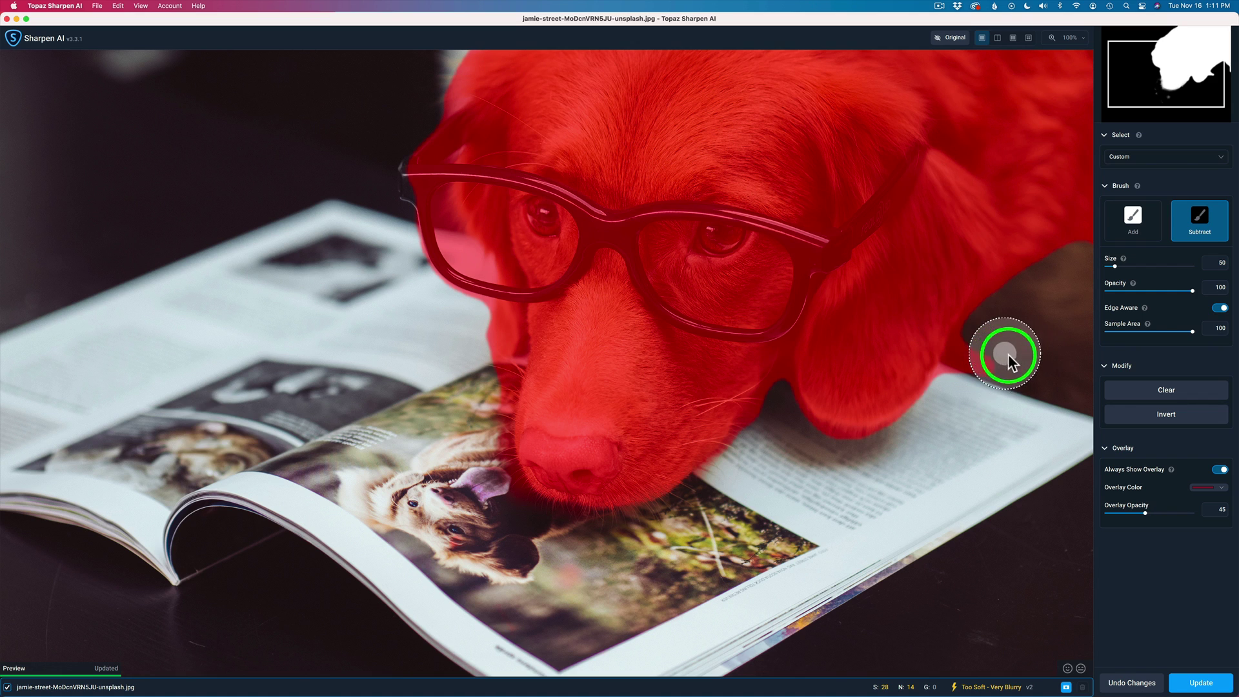
pyautogui.moveTo(1017, 363)
pyautogui.mouseDown()
pyautogui.moveTo(993, 383)
pyautogui.moveTo(1055, 306)
pyautogui.moveTo(1025, 318)
pyautogui.moveTo(1046, 295)
pyautogui.moveTo(1011, 348)
pyautogui.moveTo(1020, 338)
pyautogui.moveTo(980, 349)
pyautogui.moveTo(956, 413)
pyautogui.moveTo(1000, 331)
pyautogui.moveTo(983, 404)
pyautogui.moveTo(883, 477)
pyautogui.moveTo(962, 451)
pyautogui.mouseUp()
pyautogui.click(1205, 684)
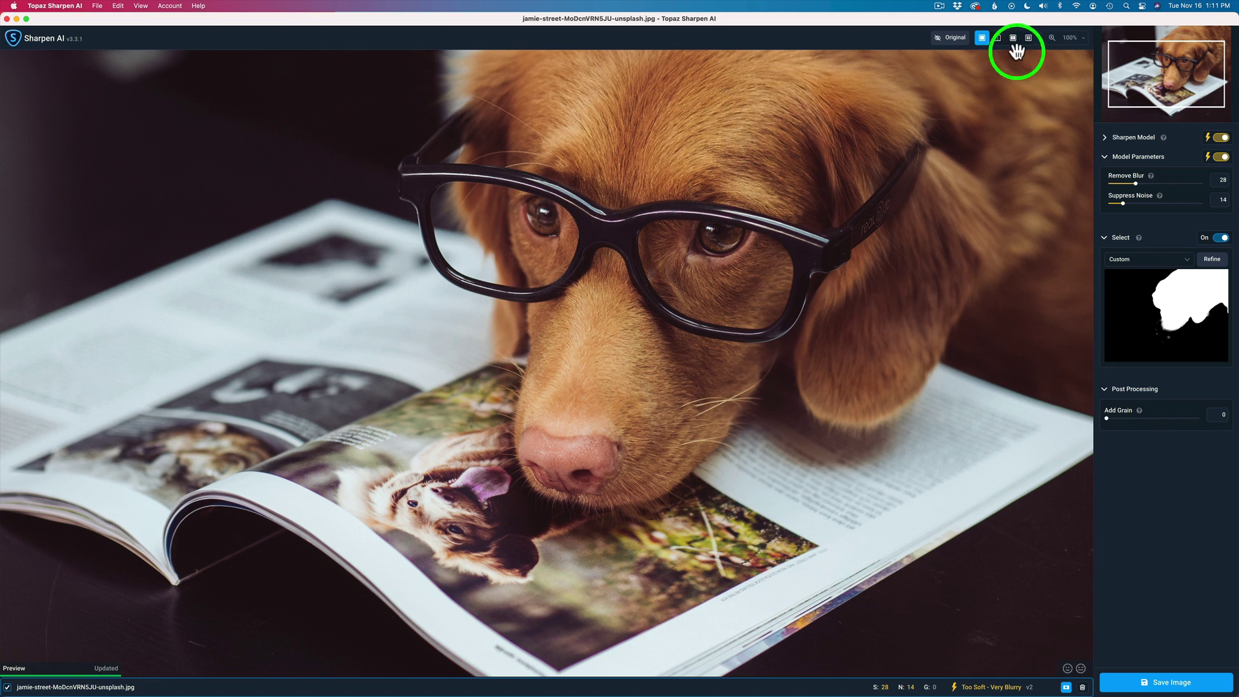
pyautogui.click(799, 224)
pyautogui.click(800, 224)
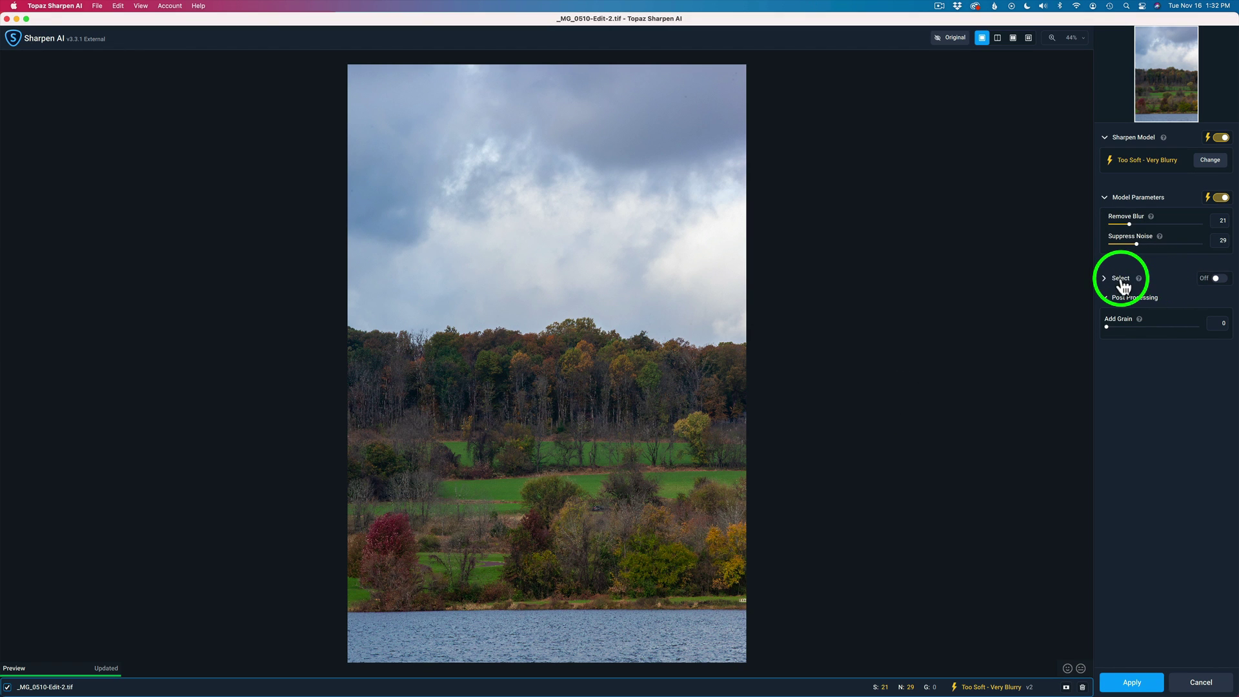
# Turn on Select for the landscape photo and try the Auto - Portrait, Auto - Landscape and Auto - Subject masks.
pyautogui.click(1217, 280)
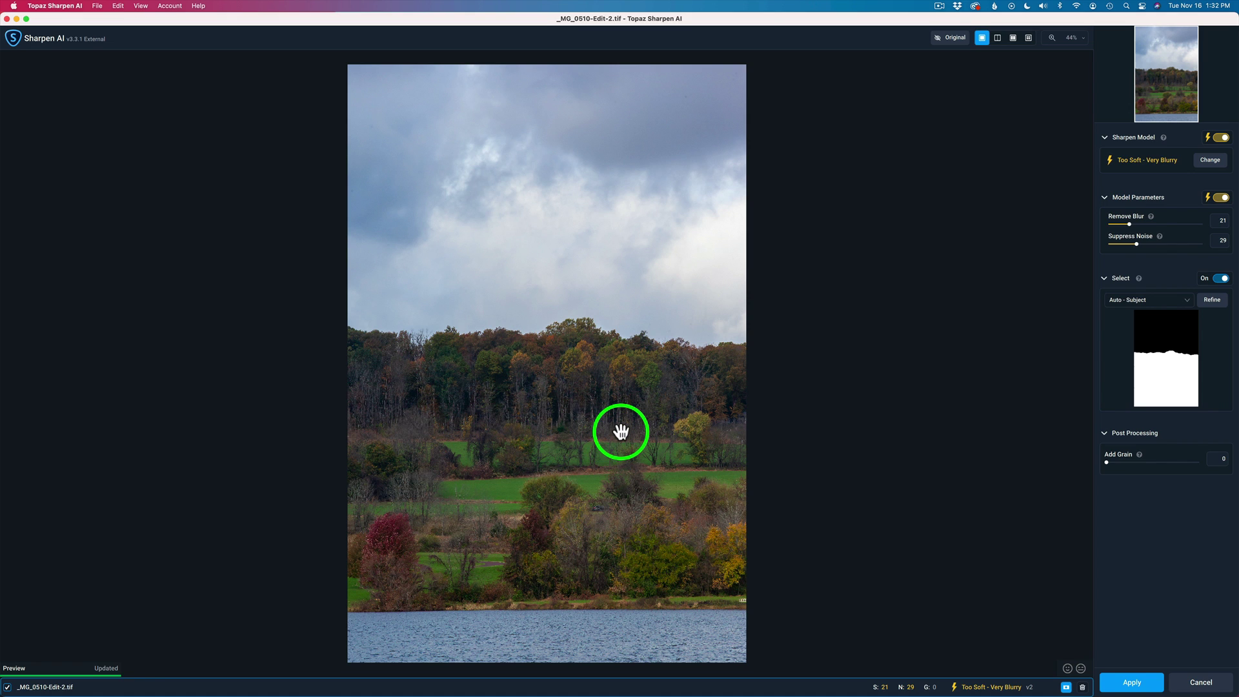
pyautogui.click(1188, 301)
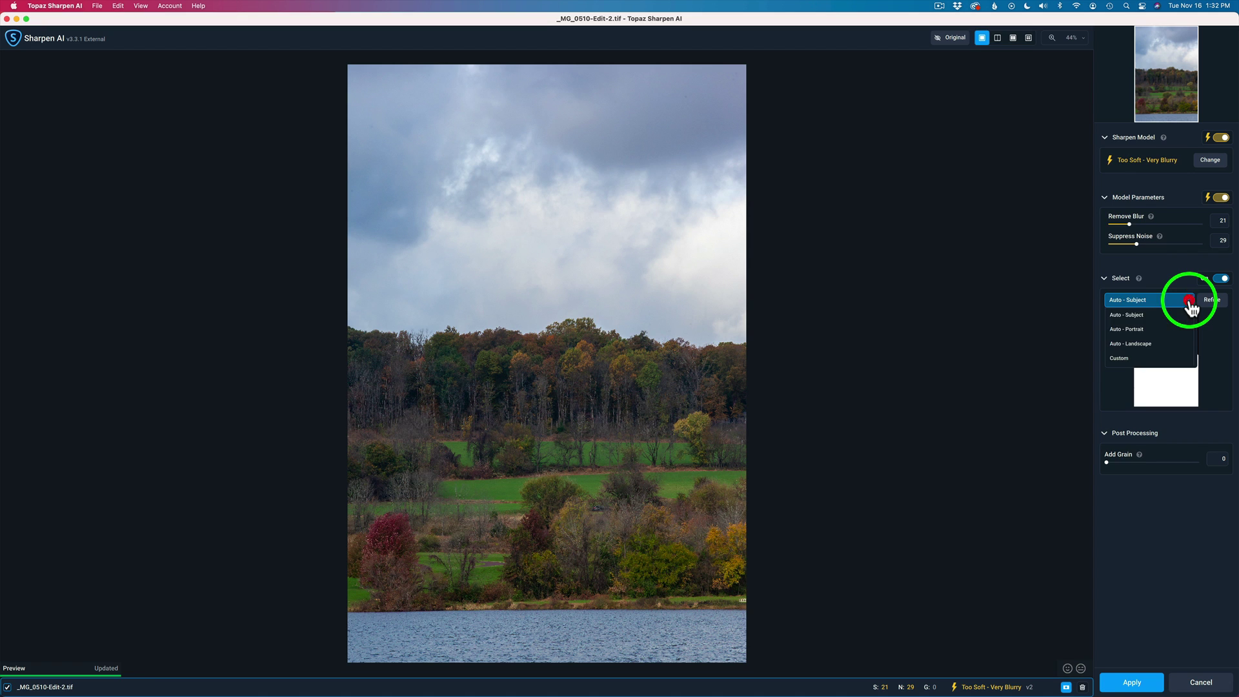
pyautogui.click(1144, 336)
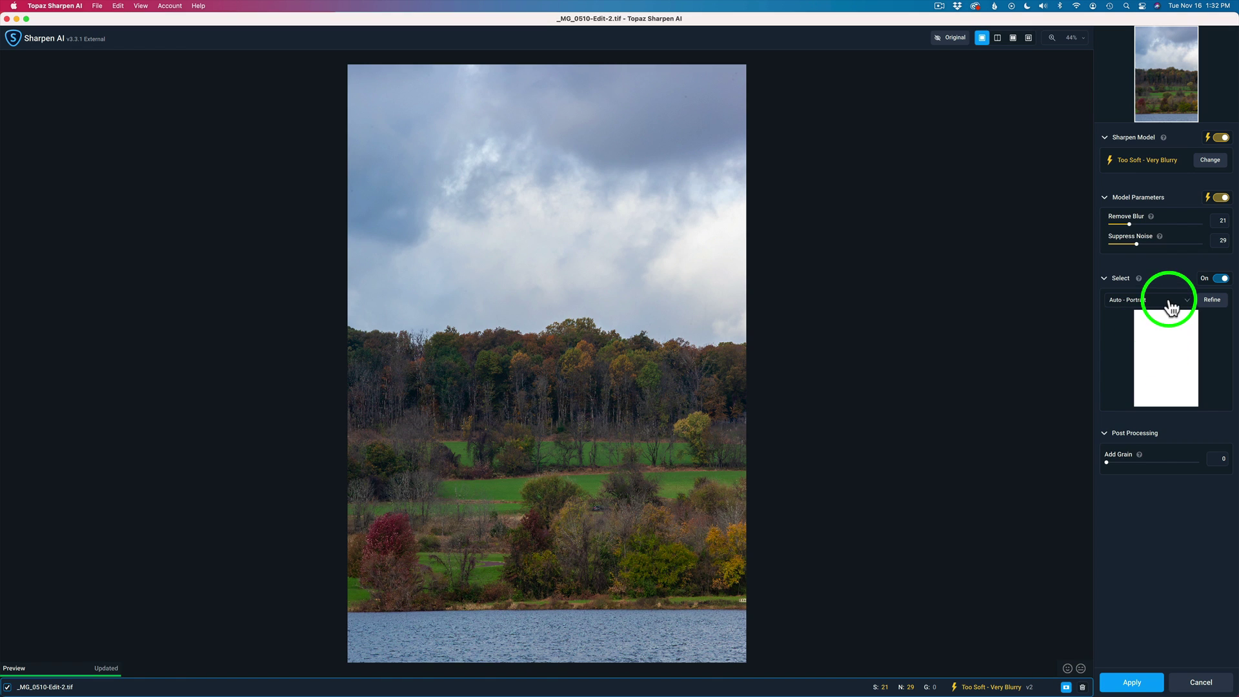
pyautogui.click(1168, 300)
pyautogui.click(1148, 348)
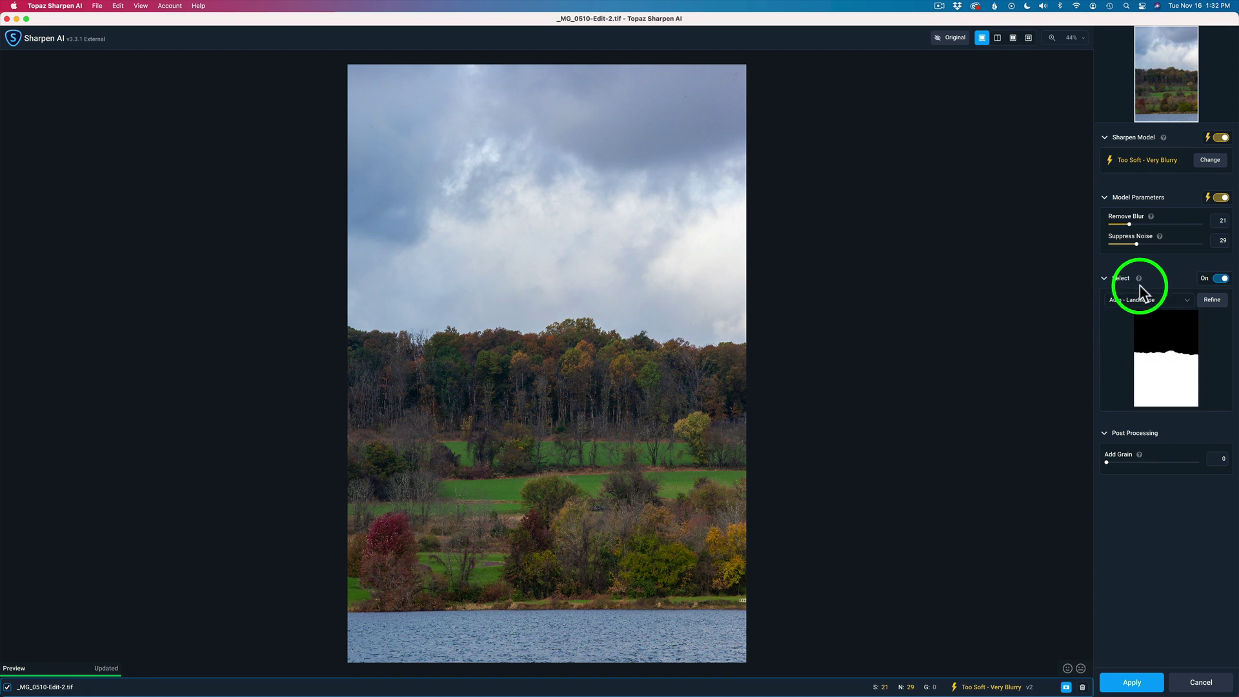
pyautogui.click(1167, 300)
pyautogui.click(1141, 315)
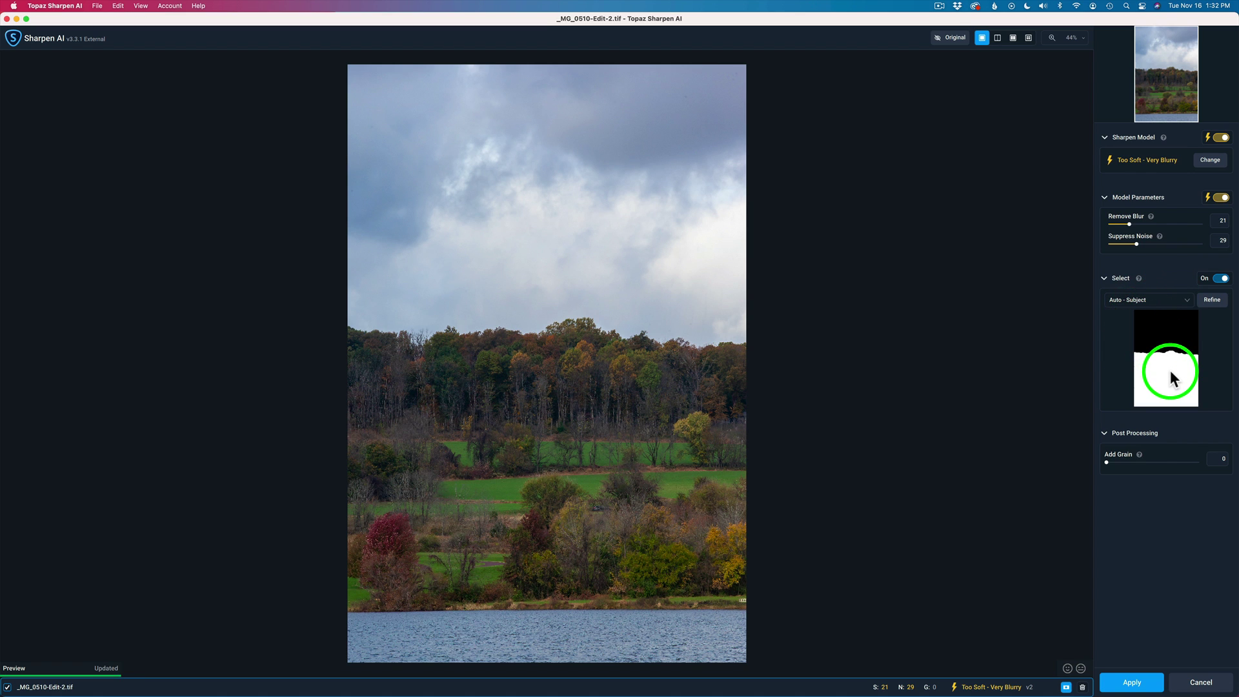
# Choose the Auto - Landscape mask, open it for refinement and inspect its edge along the treeline.
pyautogui.click(1162, 302)
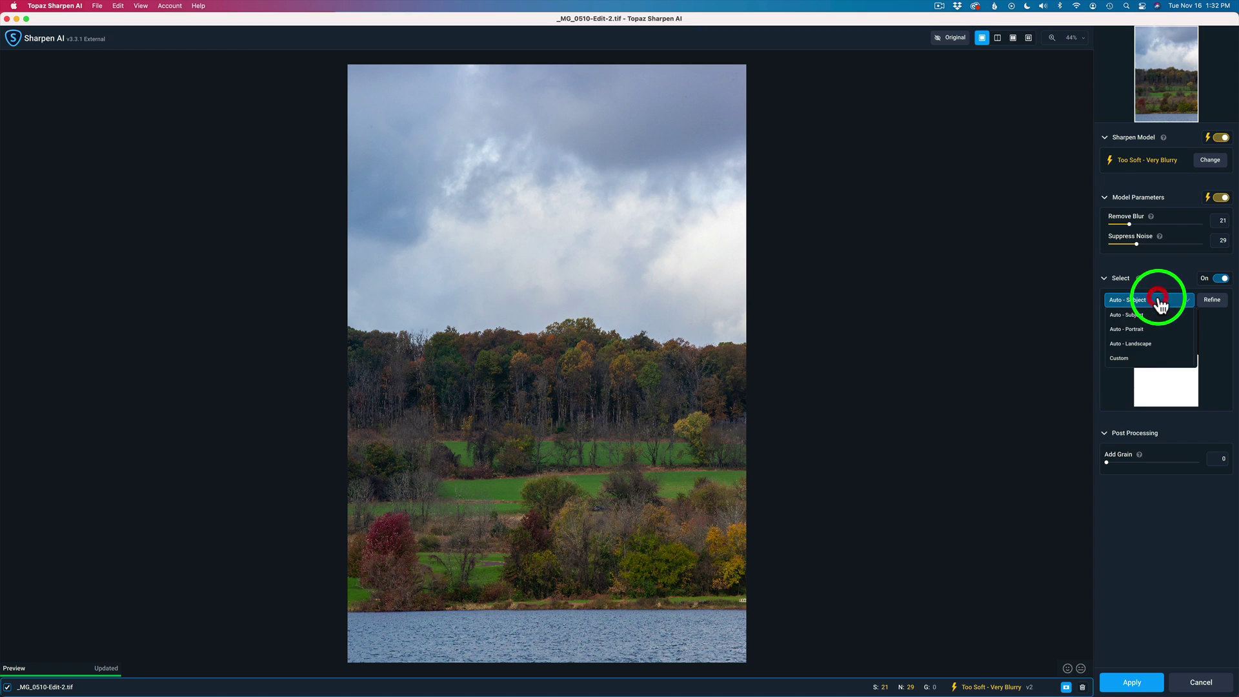
pyautogui.click(1149, 353)
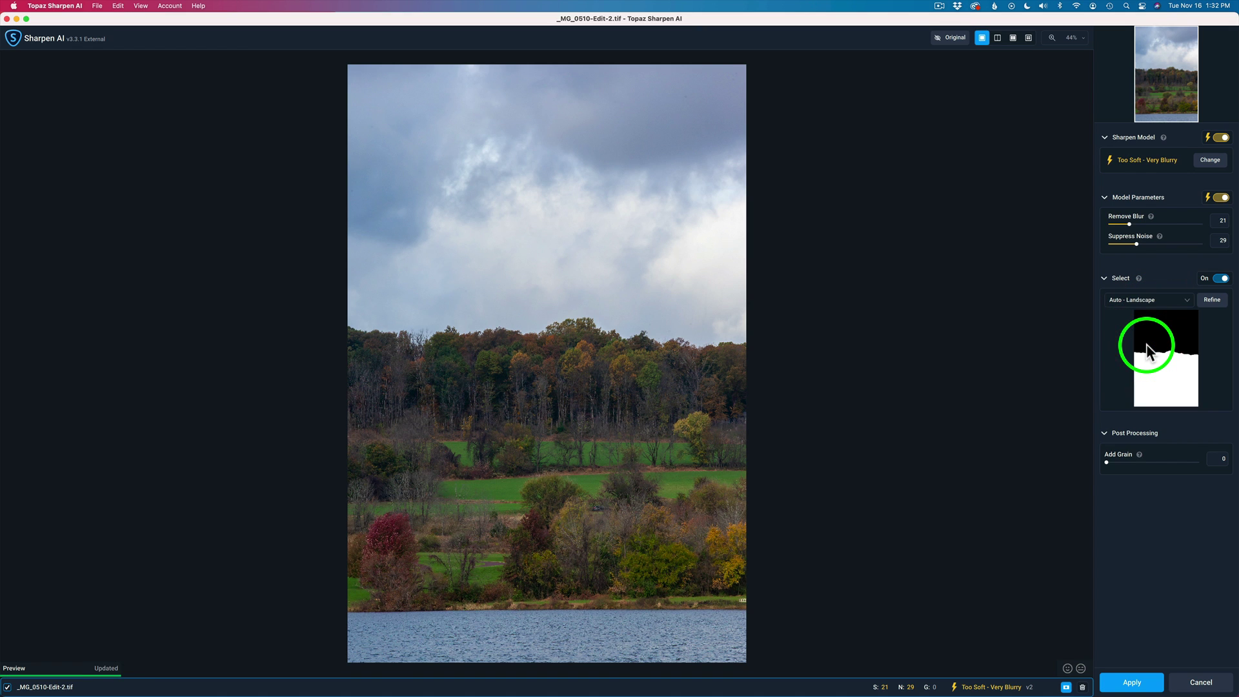
pyautogui.click(1218, 302)
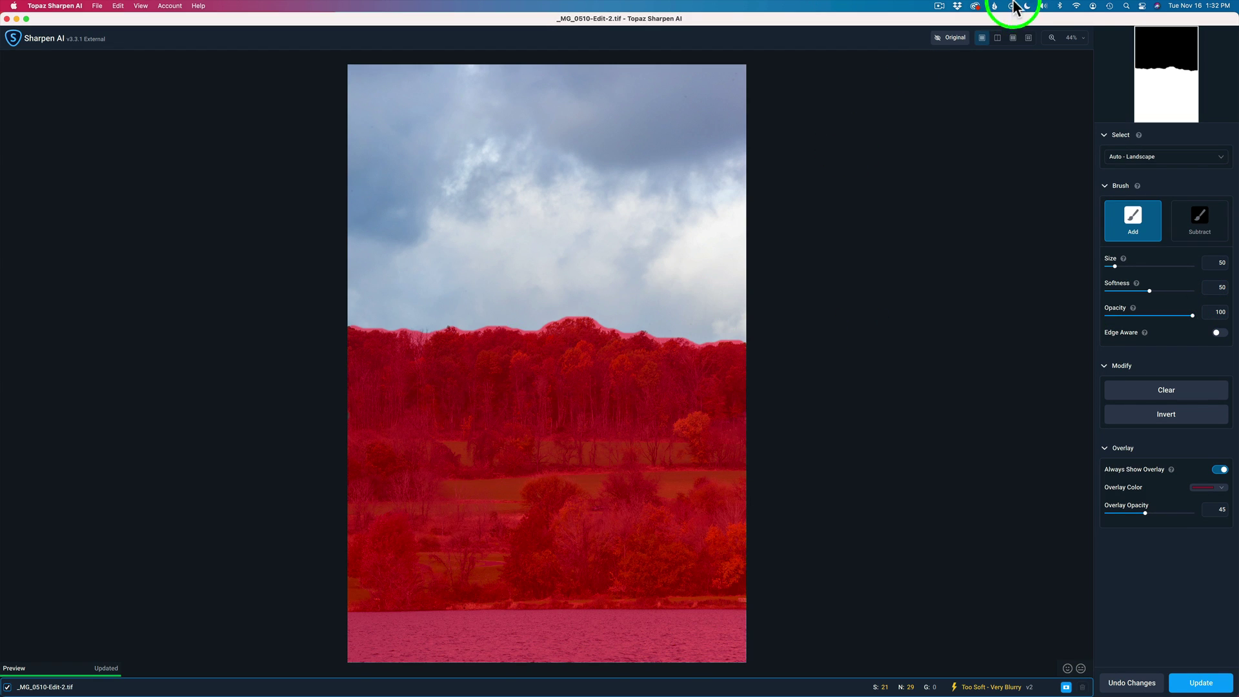
pyautogui.click(1085, 38)
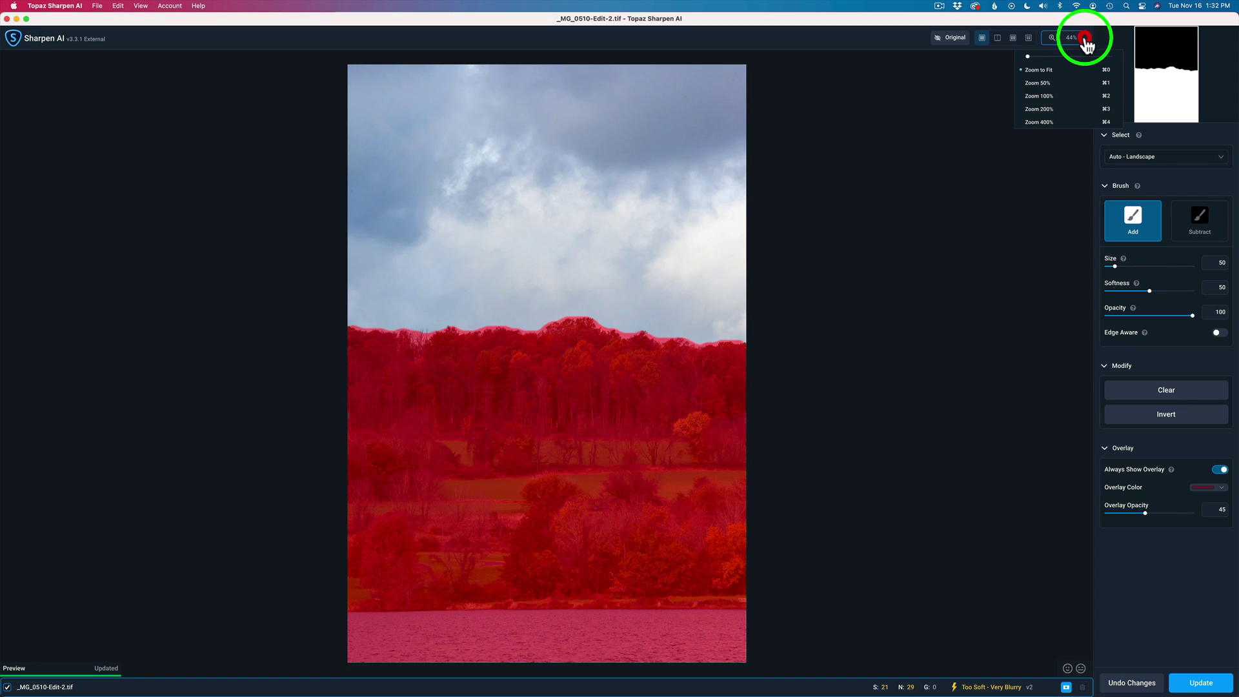
pyautogui.click(1039, 109)
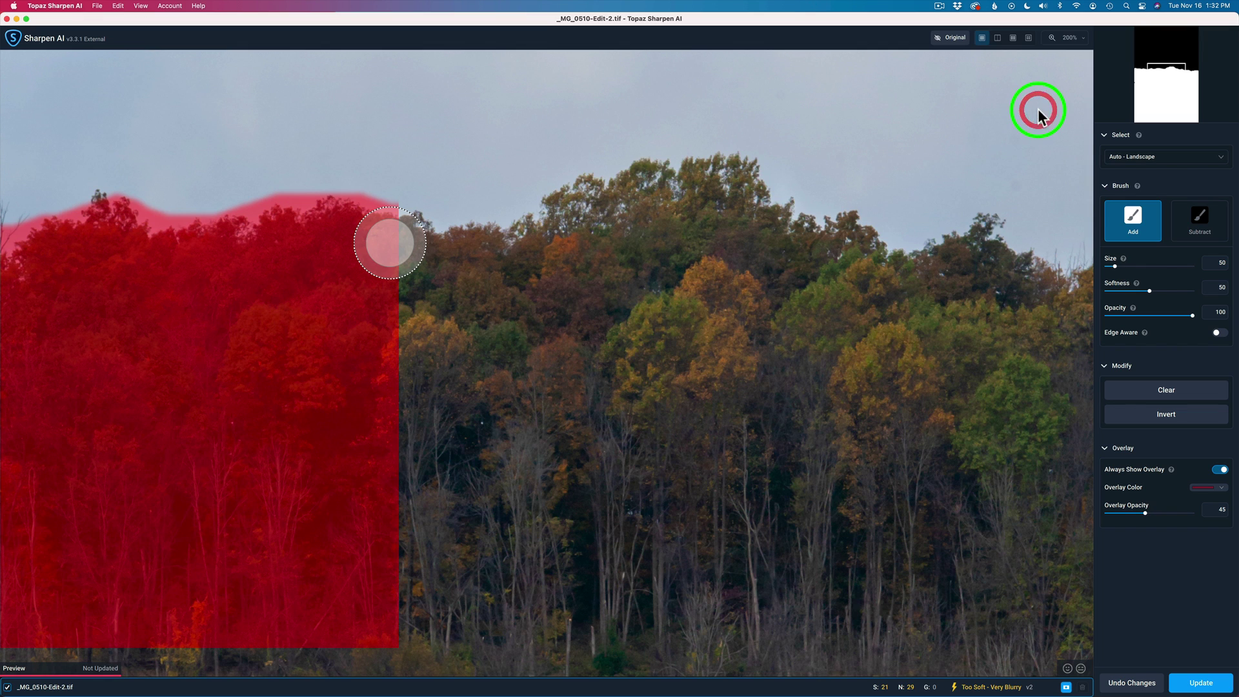
pyautogui.click(1079, 38)
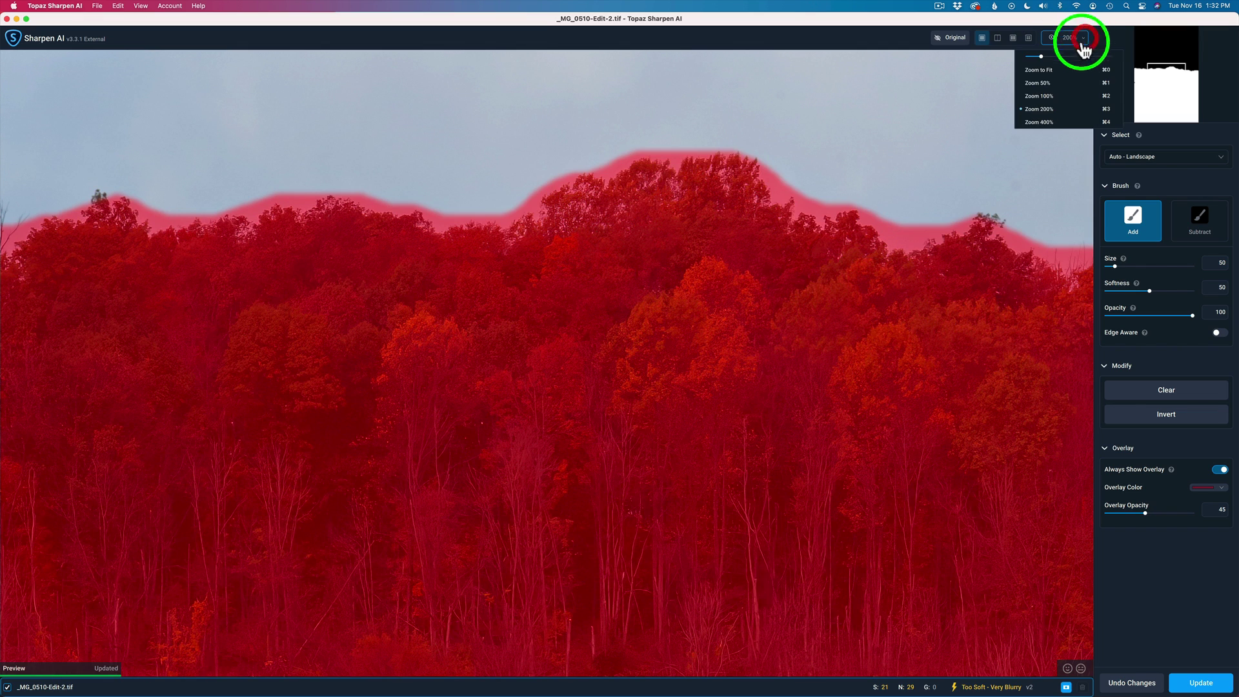
pyautogui.click(1049, 97)
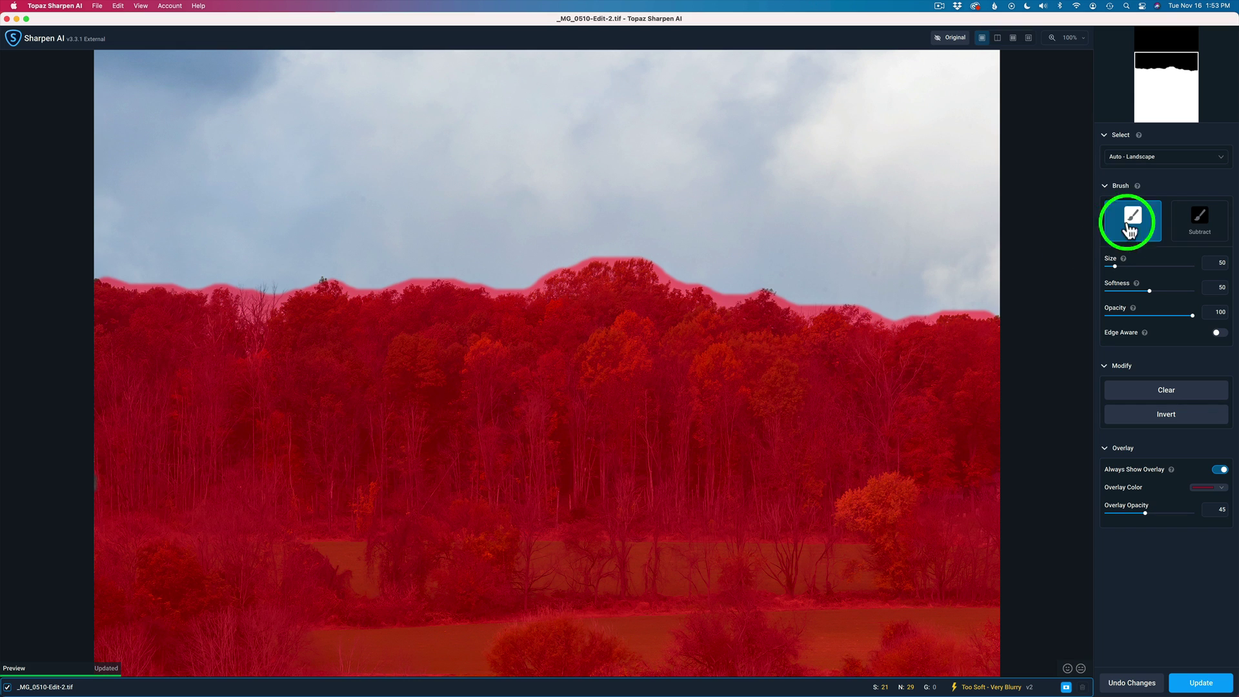
# Remove the mask halo from the sky along the treeline with an Edge Aware Subtract brush of size 250, and update the mask.
pyautogui.click(1201, 223)
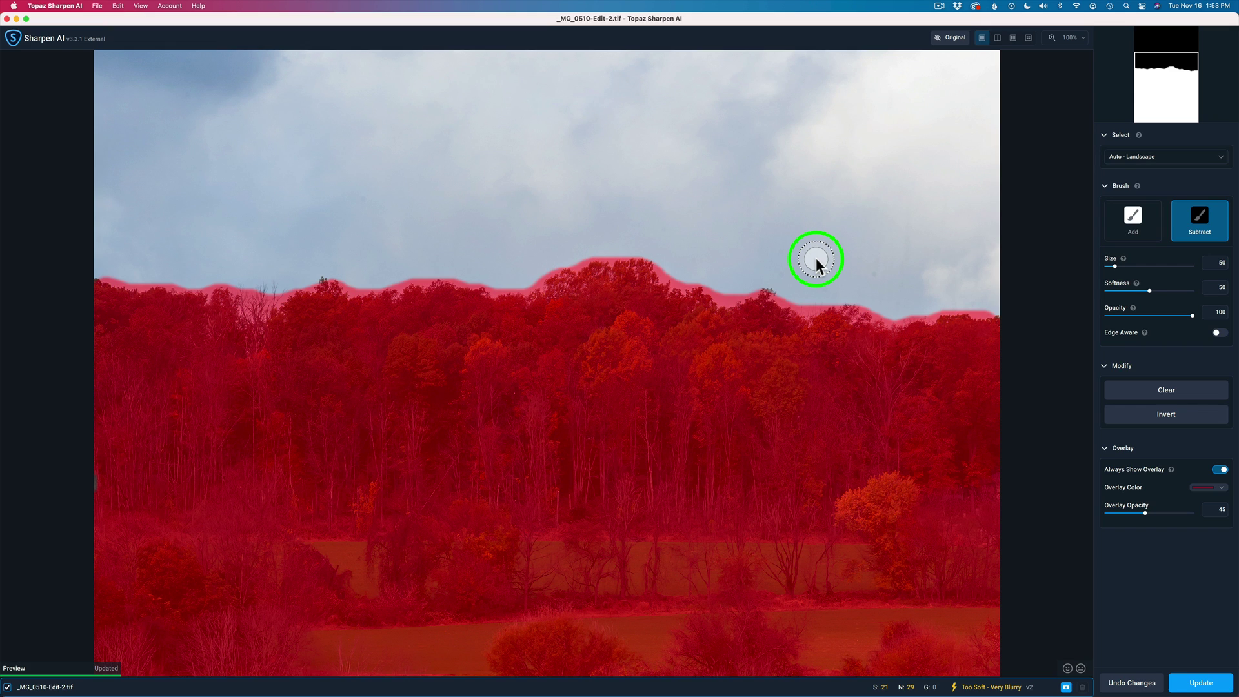
pyautogui.click(1217, 333)
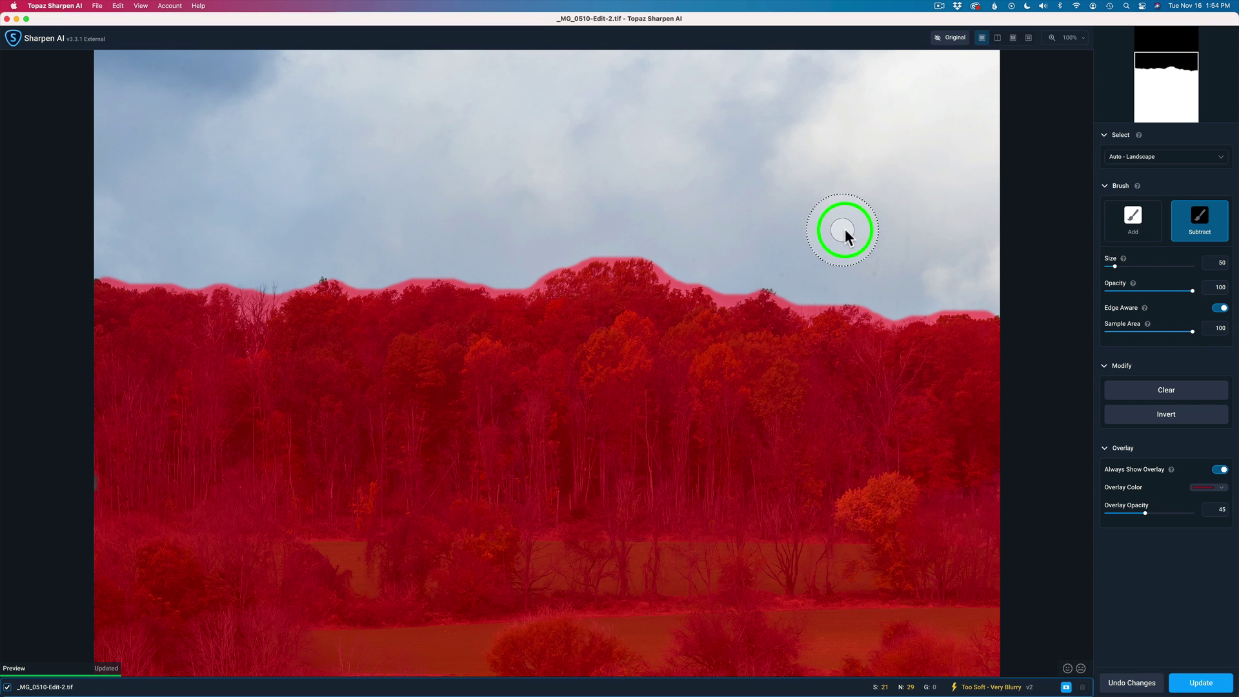
pyautogui.press(']')
pyautogui.press(']')
pyautogui.press(']')
pyautogui.press(']')
pyautogui.press(']')
pyautogui.press(']')
pyautogui.press(']')
pyautogui.press(']')
pyautogui.press(']')
pyautogui.press(']')
pyautogui.press(']')
pyautogui.press(']')
pyautogui.press(']')
pyautogui.press(']')
pyautogui.press(']')
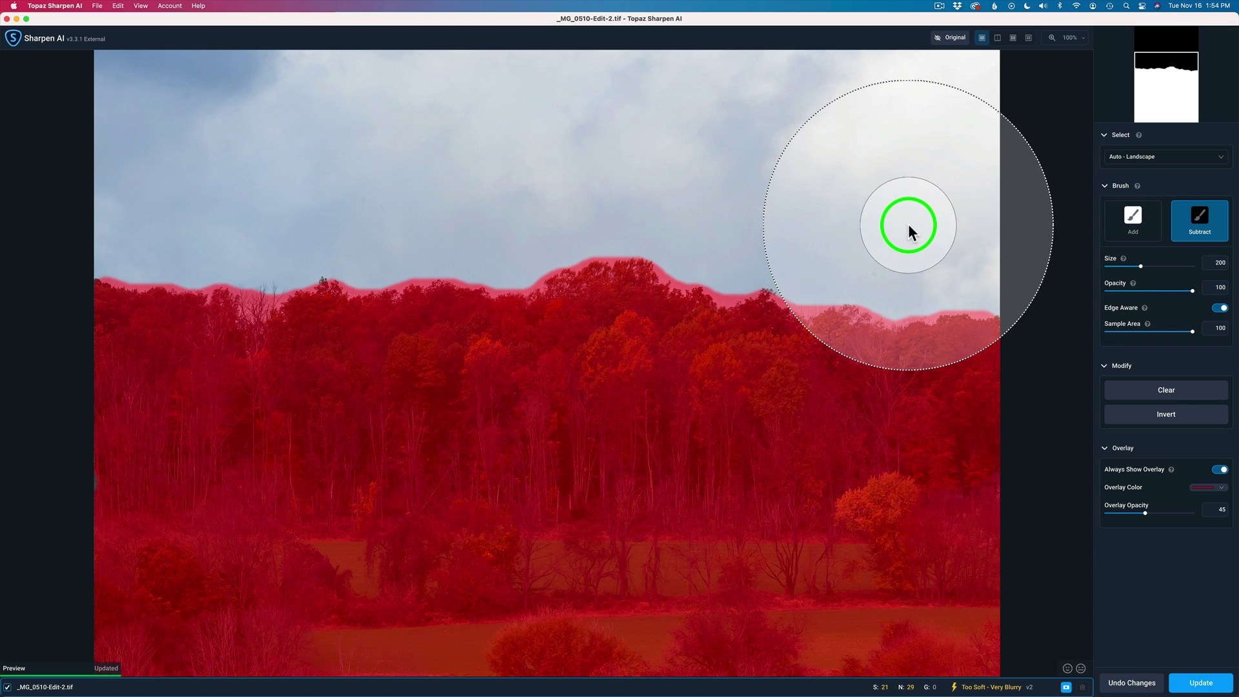
pyautogui.press(']')
pyautogui.press(']')
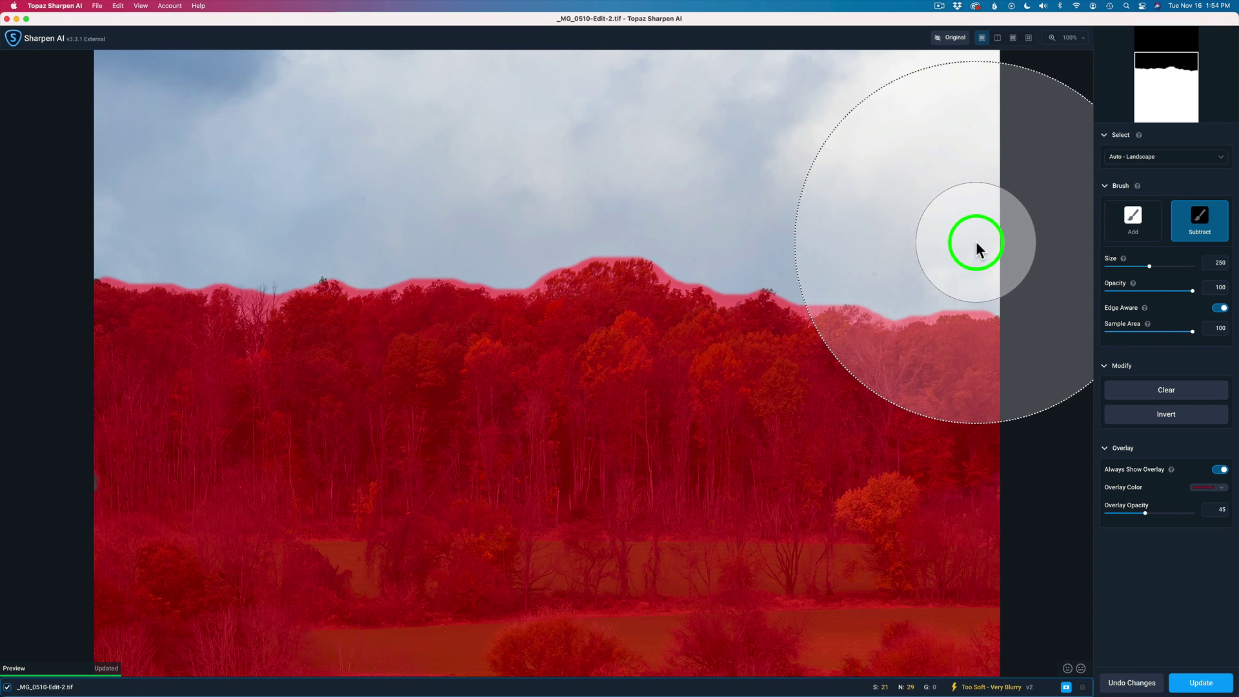
pyautogui.moveTo(976, 242)
pyautogui.mouseDown()
pyautogui.moveTo(757, 227)
pyautogui.moveTo(603, 191)
pyautogui.moveTo(539, 208)
pyautogui.moveTo(91, 213)
pyautogui.mouseUp()
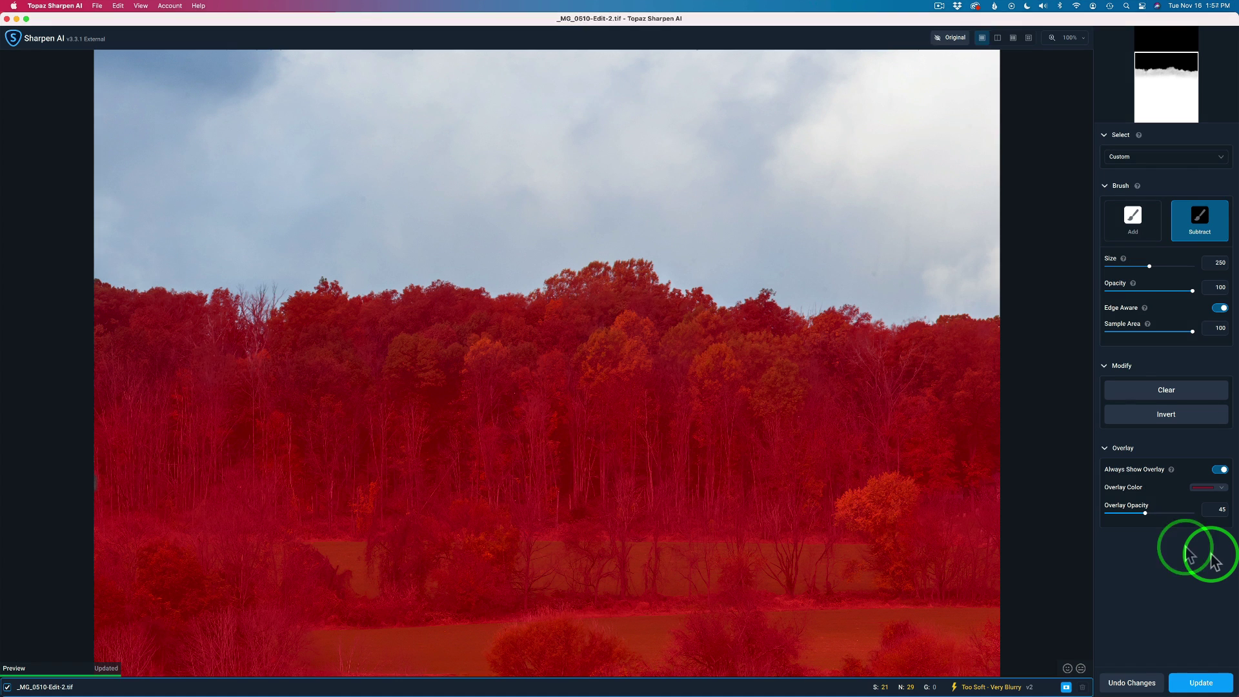
pyautogui.click(1216, 687)
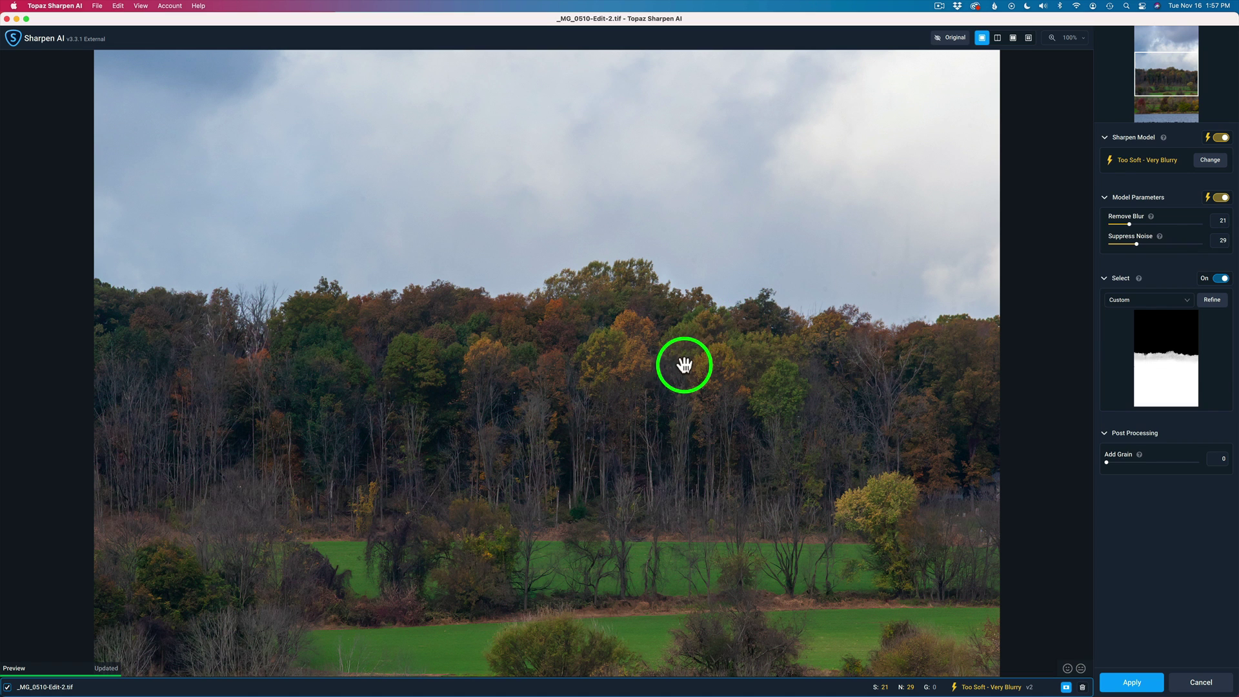
# Compare the sharpened trees with the original at 100% and 200% magnification.
pyautogui.click(697, 339)
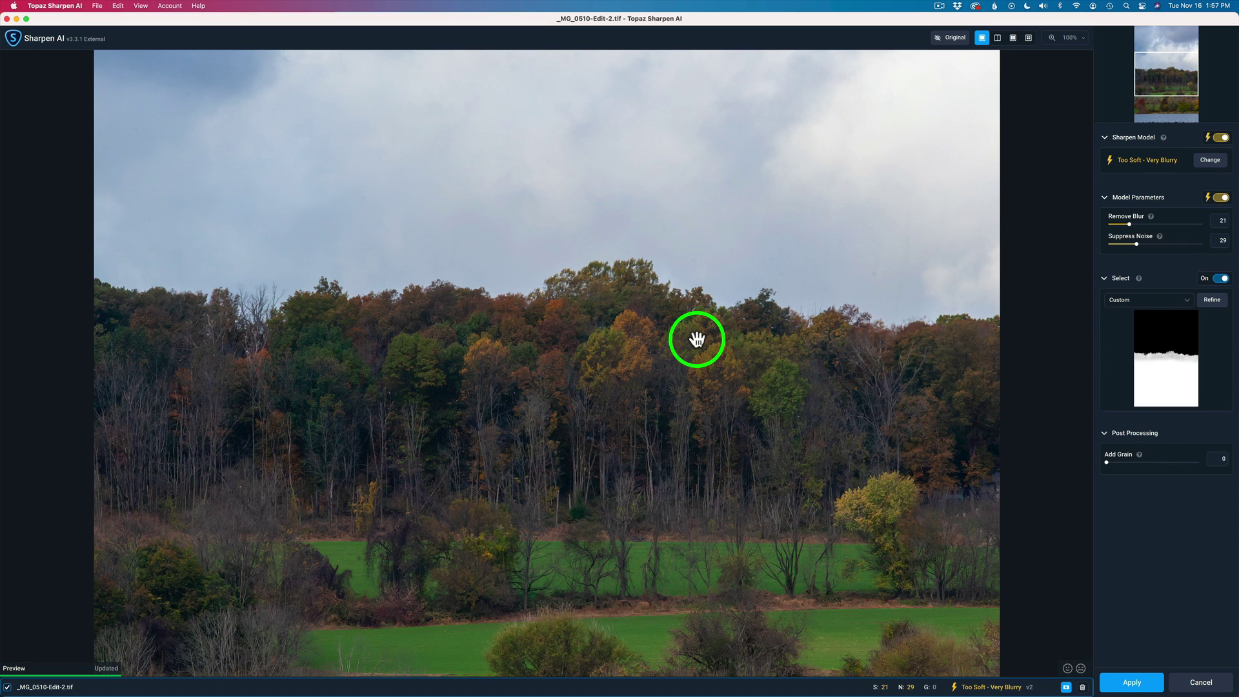
pyautogui.click(697, 338)
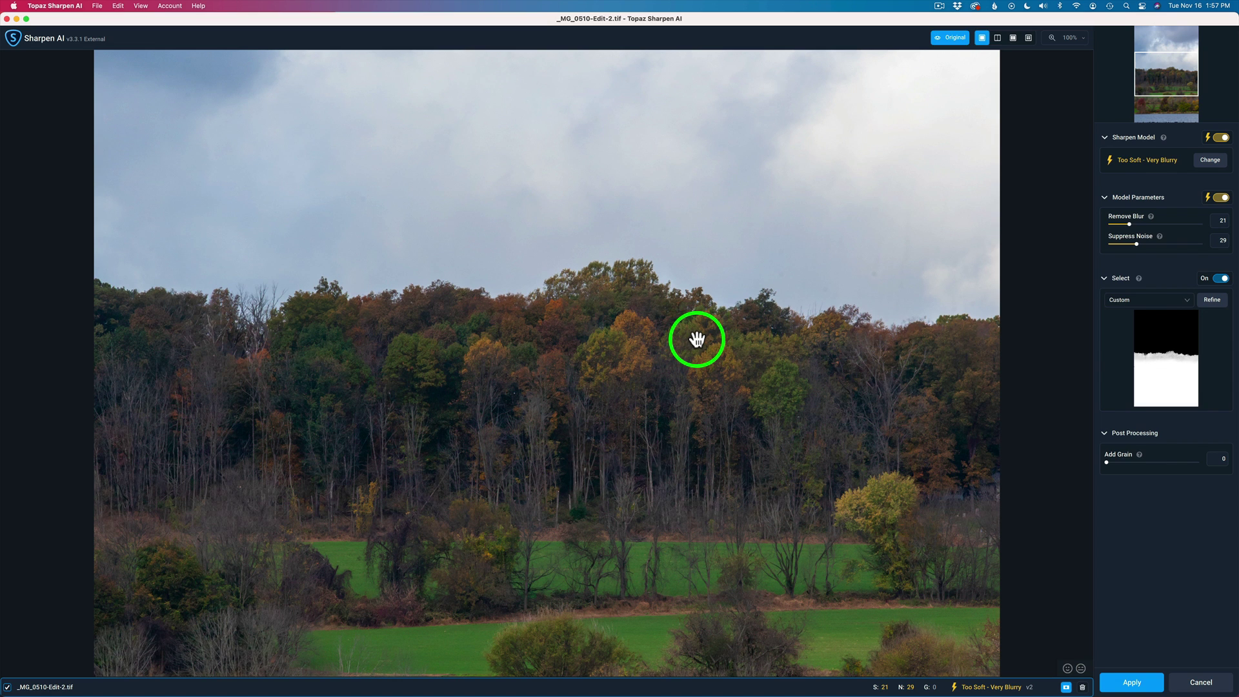
pyautogui.click(1085, 44)
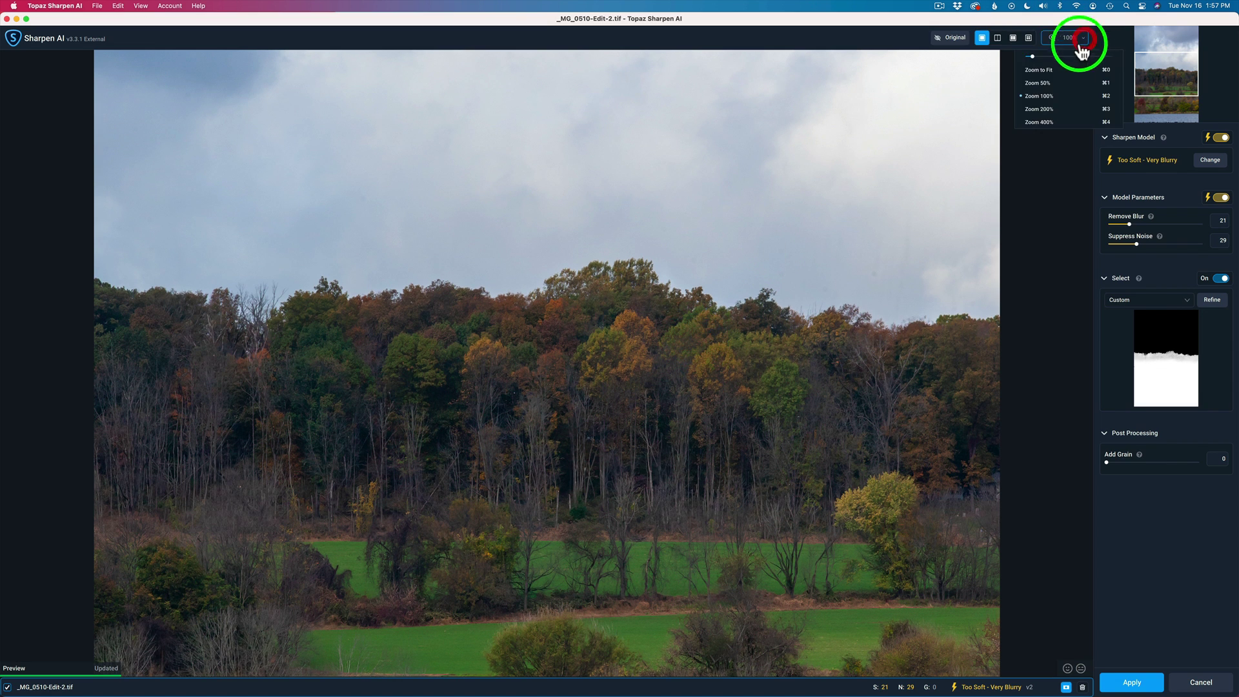
pyautogui.click(1047, 108)
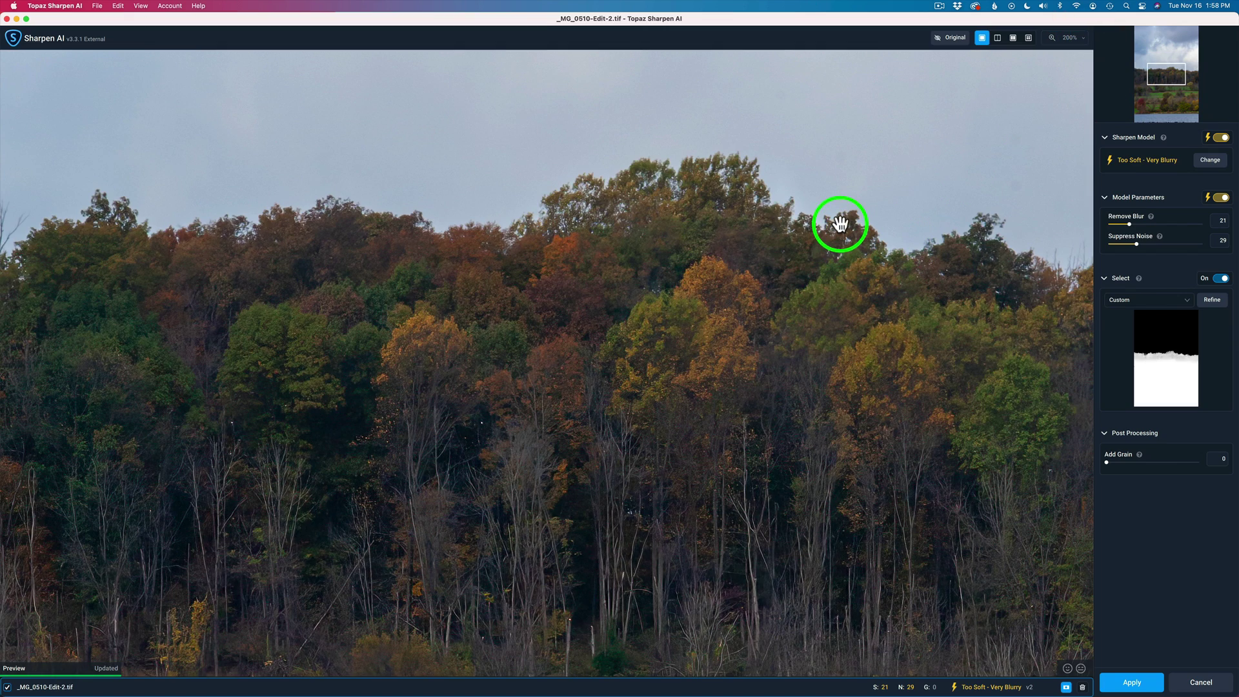
pyautogui.click(730, 230)
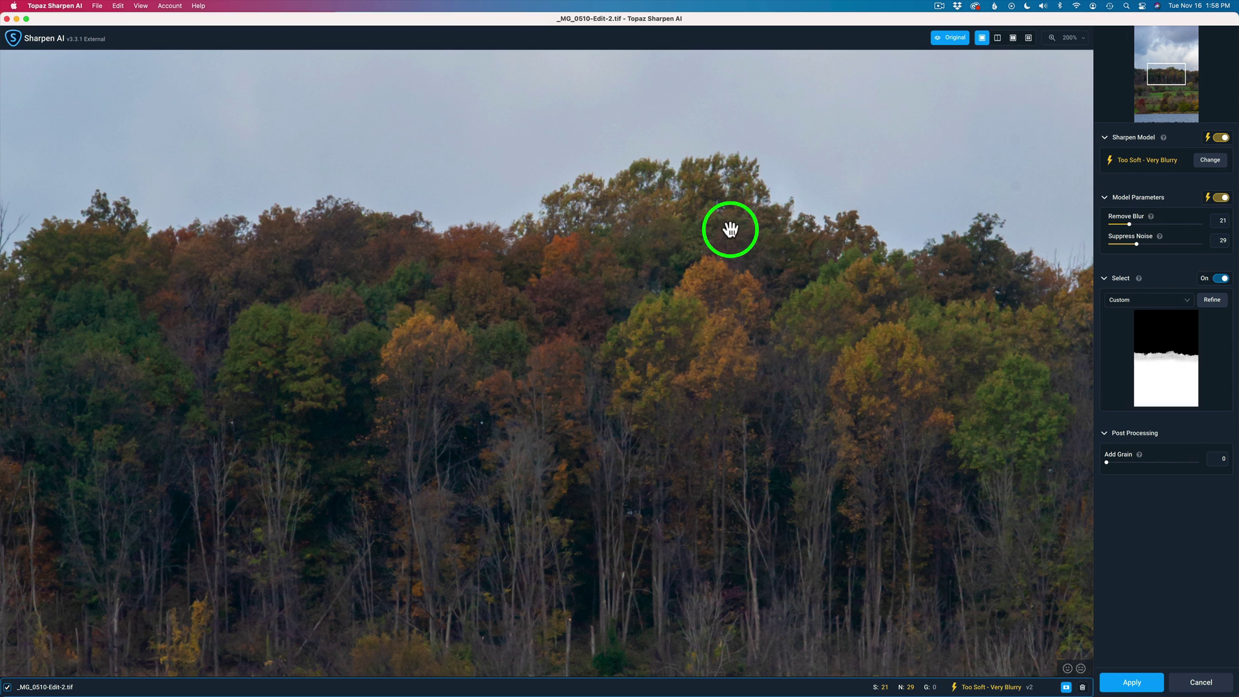
pyautogui.click(730, 229)
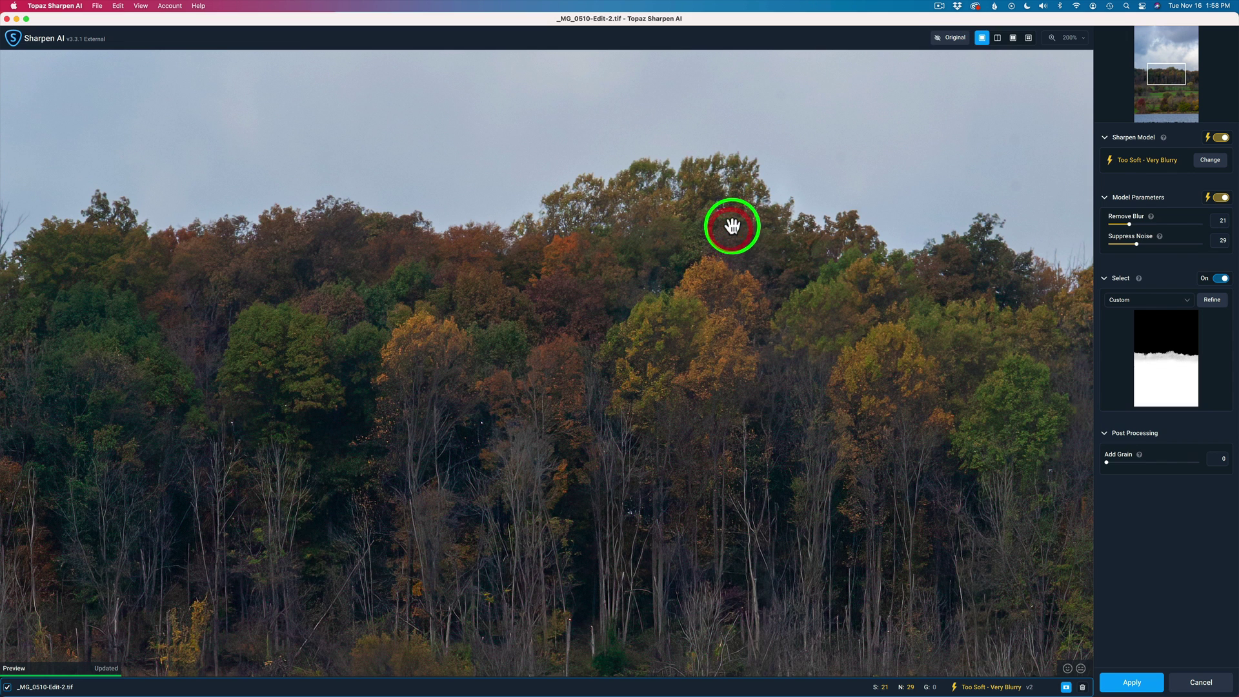